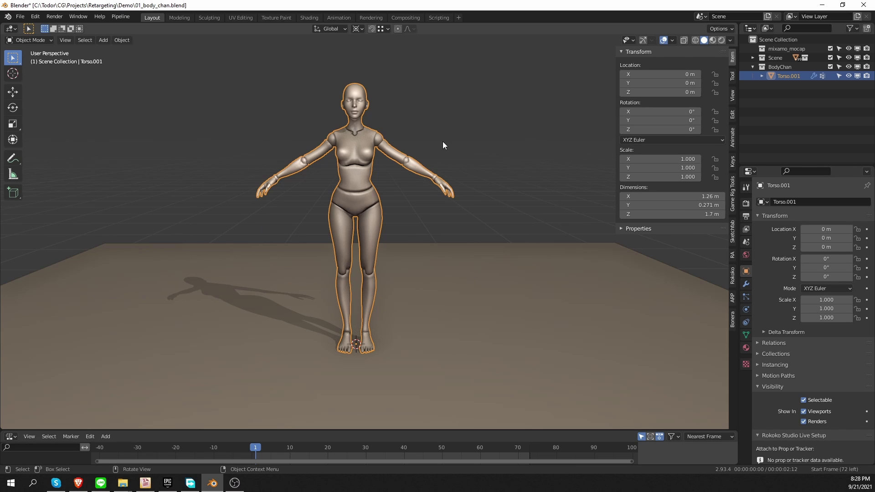
# Step: Add a Basic Human (Meta-Rig) armature to the scene
pyautogui.hotkey('shift', 'a')
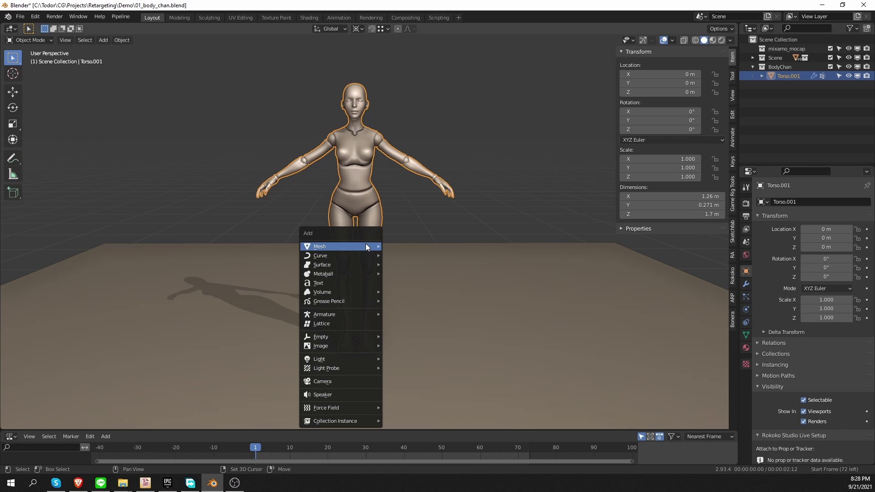
pyautogui.moveTo(352, 314)
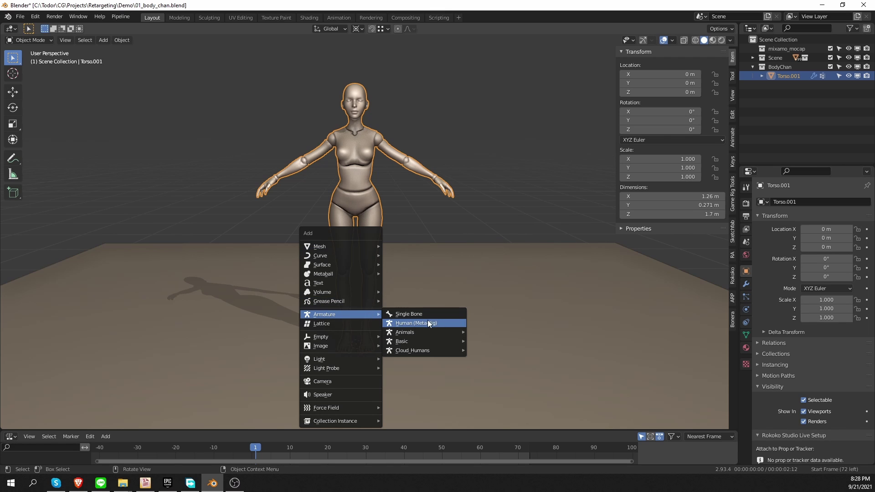
pyautogui.moveTo(460, 343)
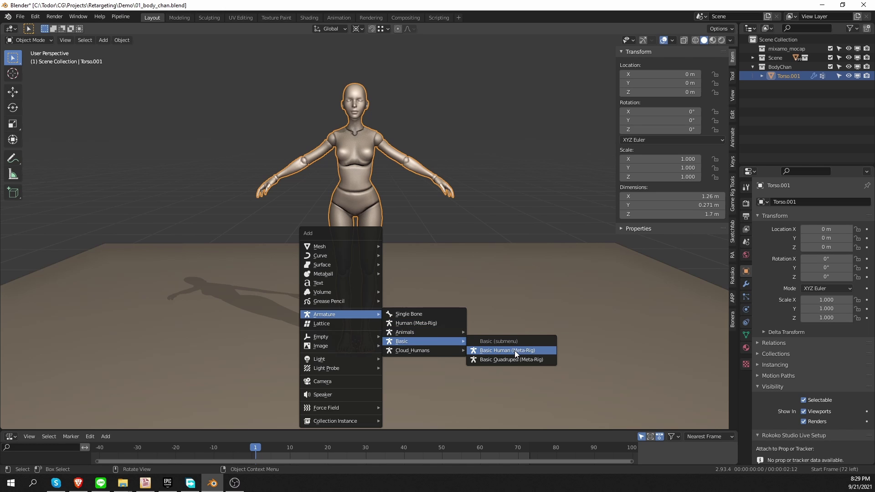
pyautogui.click(515, 351)
pyautogui.scroll(-3, 420, 215)
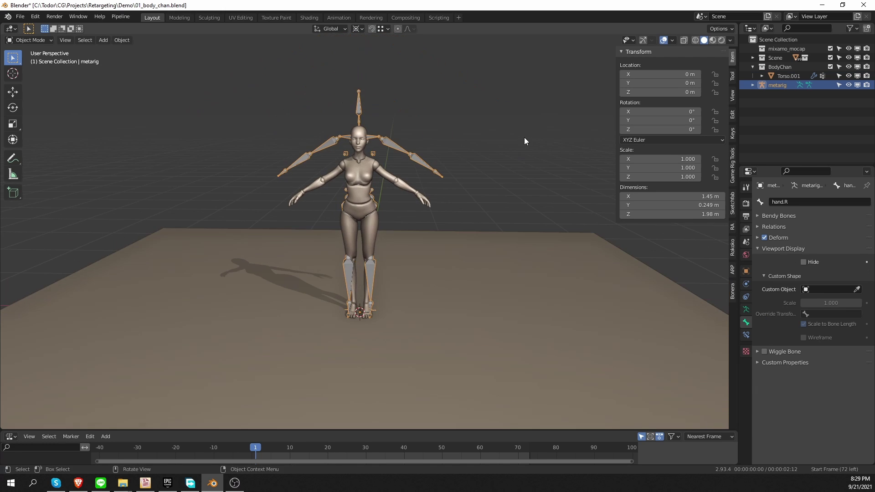
# Step: Scale the metarig by 0.849, apply its scale, and turn on X-Ray to see the bones
pyautogui.press('s')
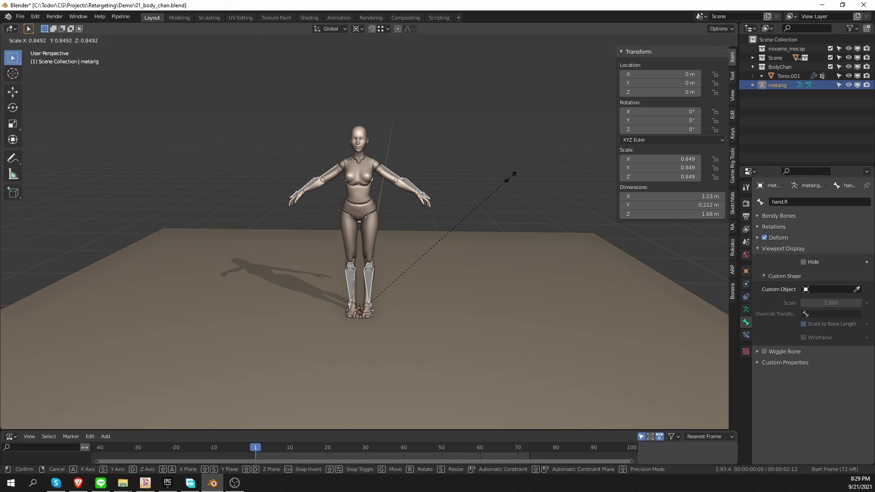
pyautogui.click(510, 179)
pyautogui.moveTo(437, 205); pyautogui.dragTo(401, 224, button='middle')
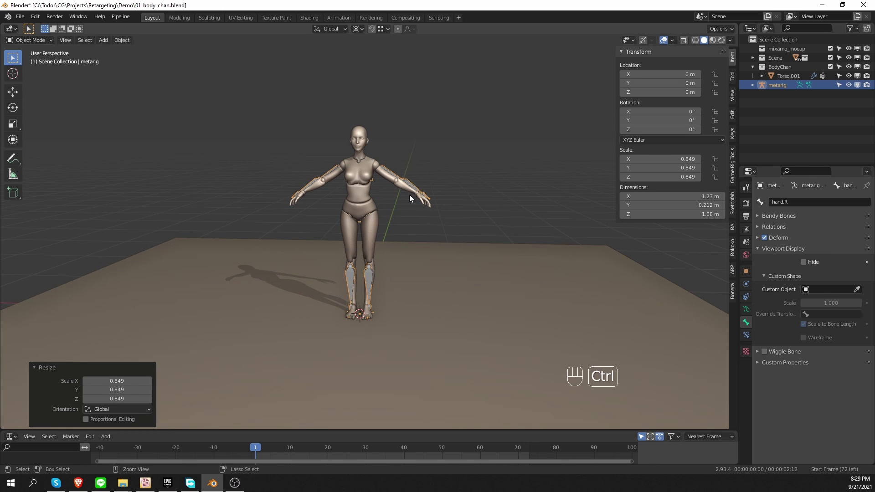
pyautogui.hotkey('ctrl', 'a')
pyautogui.click(393, 214)
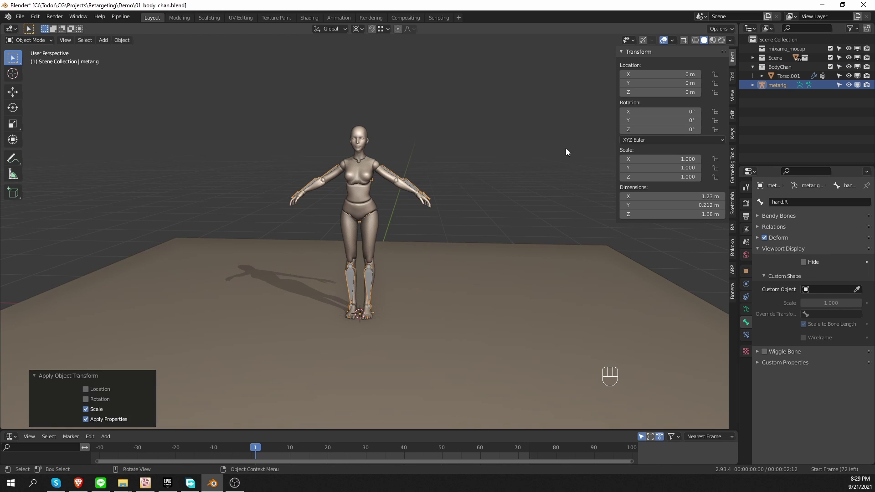
pyautogui.click(684, 40)
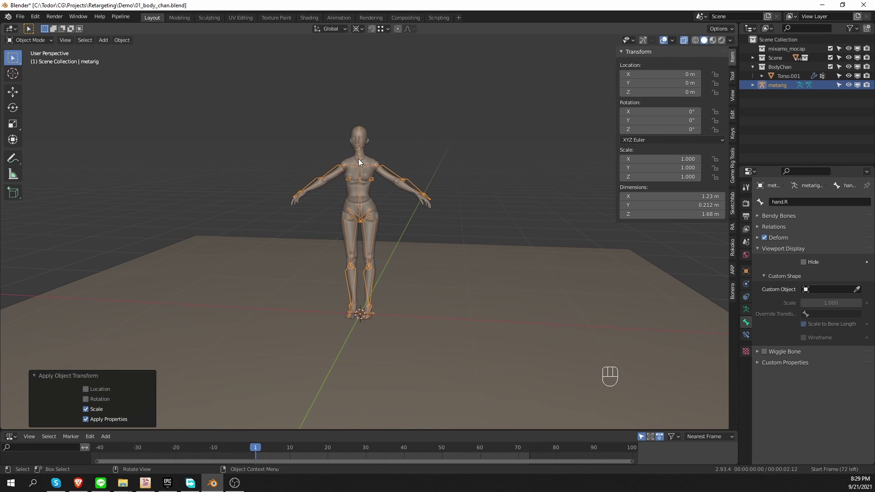
pyautogui.scroll(2, 347, 166)
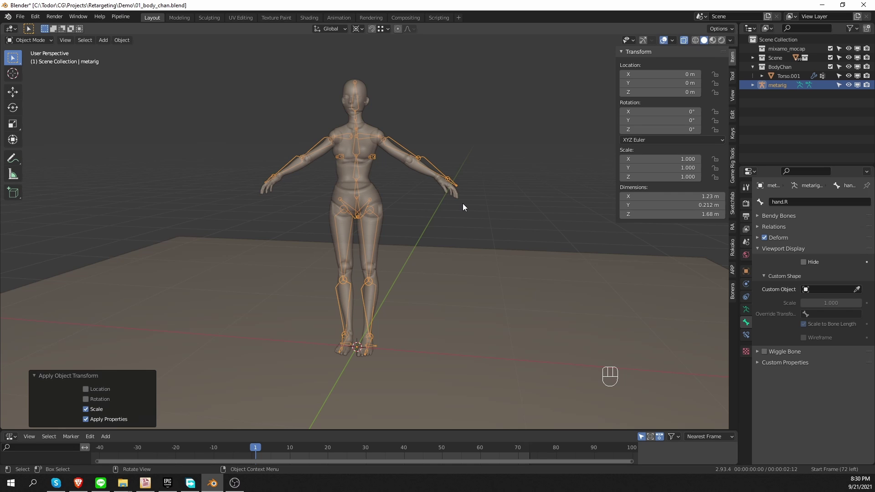
# Step: In Edit Mode, move the left hand bone into the model's hand using front and top views
pyautogui.press('Tab')
pyautogui.press('KP_1')
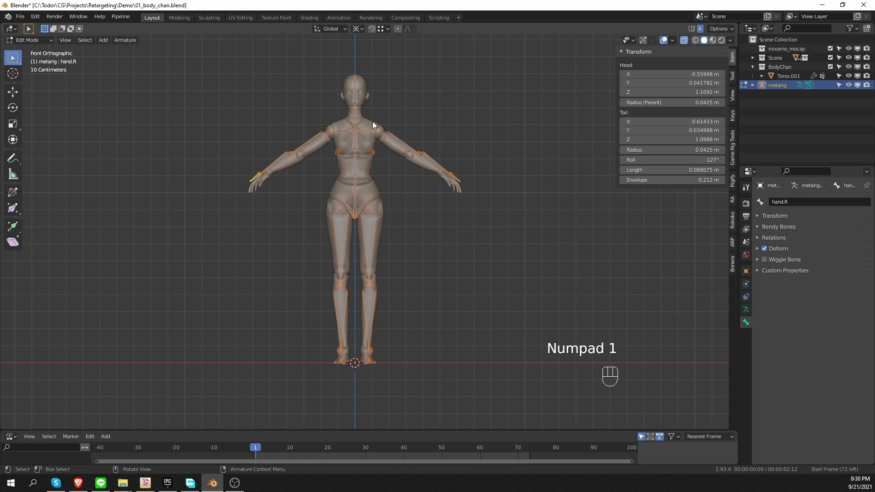
pyautogui.press('g')
pyautogui.press('g')
pyautogui.press('g')
pyautogui.press('g')
pyautogui.rightClick(516, 219)
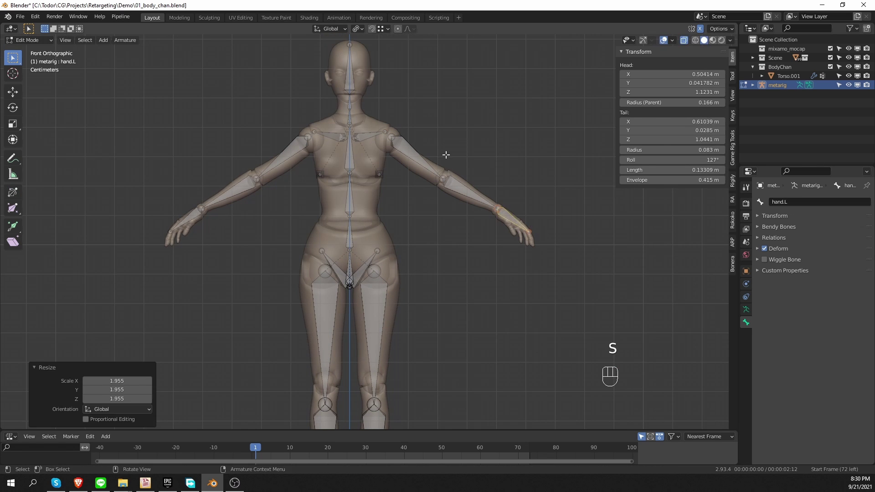
pyautogui.press('KP_5')
pyautogui.press('KP_7')
# Step: Reposition and resize the left thigh bone to fit the model's leg
pyautogui.press('g')
pyautogui.press('g')
pyautogui.click(583, 264)
pyautogui.press('KP_1')
pyautogui.press('KP_5')
pyautogui.click(424, 218)
pyautogui.press('KP_3')
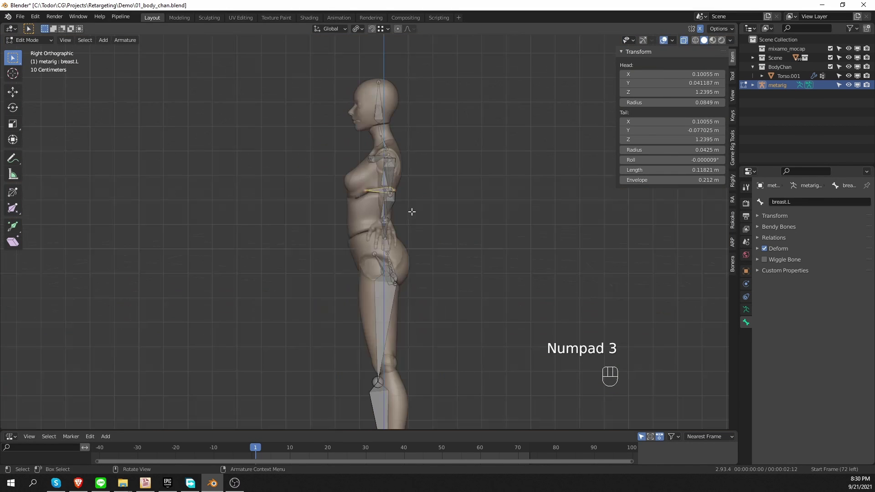
pyautogui.press('g')
pyautogui.press('s')
pyautogui.press('g')
# Step: Move the connected spine bones to follow the body's spine in side view
pyautogui.press('g')
pyautogui.press('g')
pyautogui.press('g')
pyautogui.press('g')
pyautogui.press('KP_1')
pyautogui.click(512, 270)
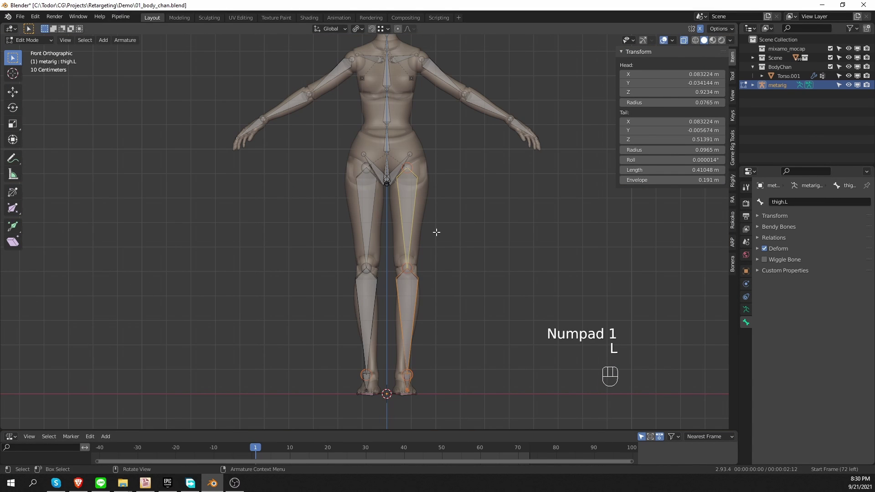
pyautogui.press('s')
# Step: Shorten the left shoulder bone to 0.11156 m and nudge it into the shoulder
pyautogui.press('g')
pyautogui.click(393, 190)
pyautogui.press('KP_3')
pyautogui.press('l')
pyautogui.press('g')
pyautogui.click(400, 128)
pyautogui.press('g')
pyautogui.moveTo(402, 131); pyautogui.dragTo(442, 164, button='middle')
pyautogui.scroll(4, 485, 233)
pyautogui.moveTo(485, 234); pyautogui.dragTo(605, 263, button='middle')
pyautogui.press('s')
pyautogui.press('g')
pyautogui.press('g')
pyautogui.press('s')
pyautogui.press('s')
pyautogui.rightClick(512, 249)
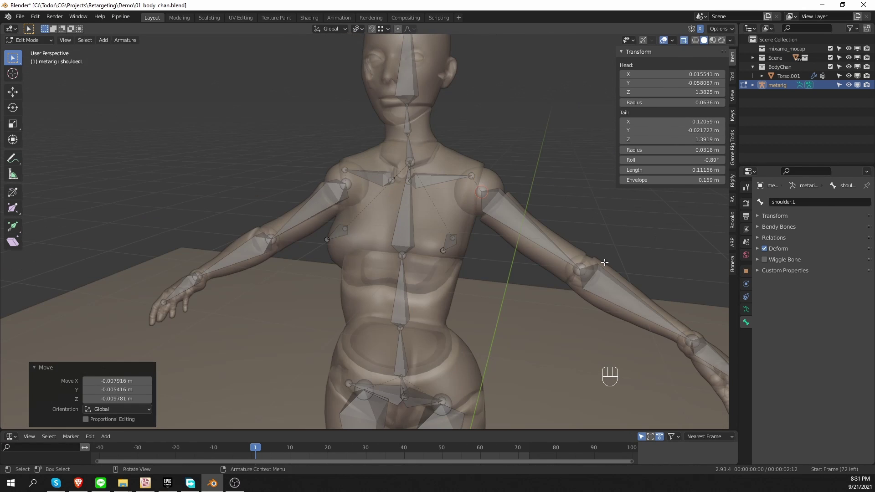
pyautogui.scroll(-3, 605, 262)
pyautogui.scroll(-3, 527, 240)
pyautogui.scroll(2, 390, 388)
pyautogui.scroll(-2, 389, 387)
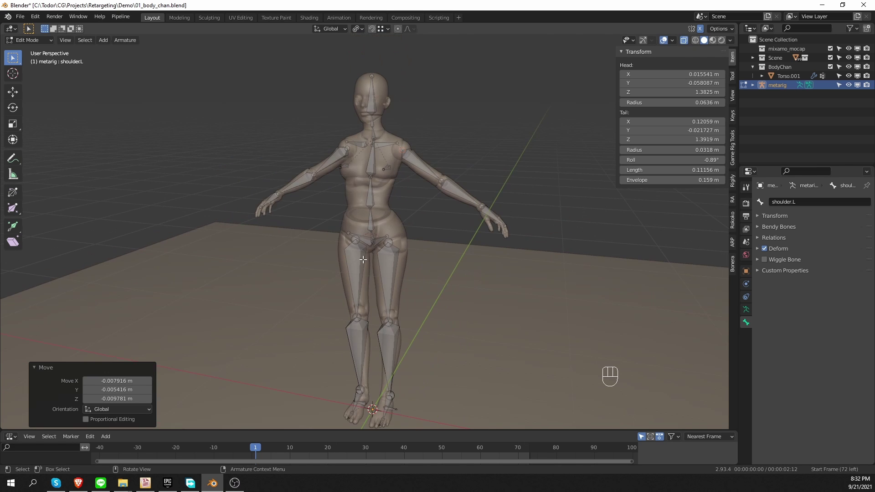
pyautogui.scroll(3, 390, 382)
pyautogui.keyDown('shift'); pyautogui.scroll(2, 389, 372); pyautogui.keyUp('shift')
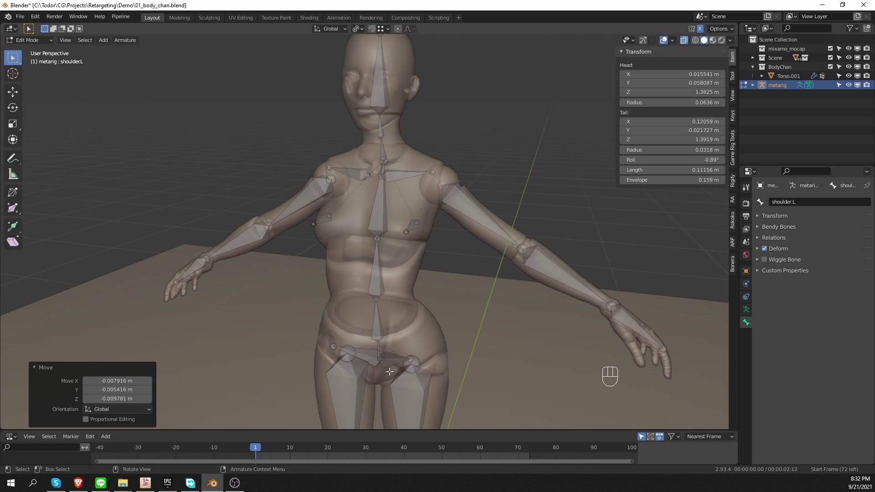
# Step: Select the chest bone spine.003, then the neck bone spine.004
pyautogui.click(383, 256)
pyautogui.click(379, 196)
pyautogui.click(393, 147)
pyautogui.scroll(2, 393, 147)
pyautogui.moveTo(394, 148); pyautogui.dragTo(405, 155, button='middle')
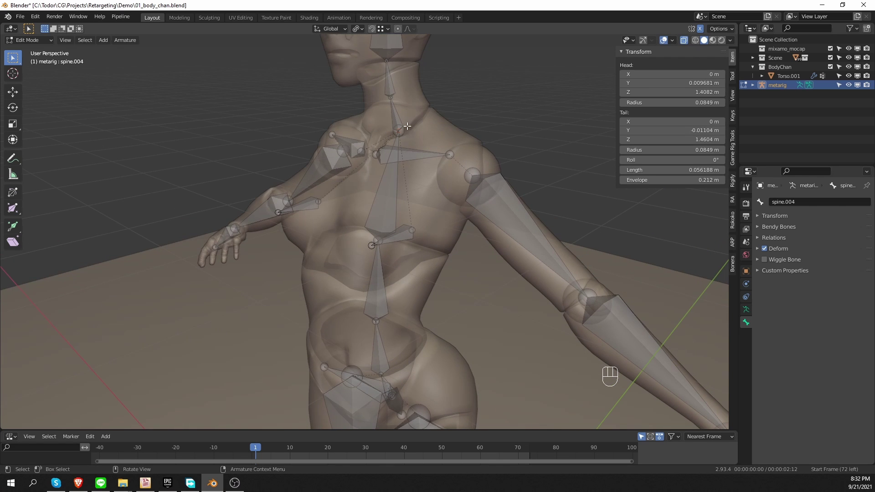
# Step: Move the neck bone's lower joint up along the spine from the right-side view
pyautogui.press('g')
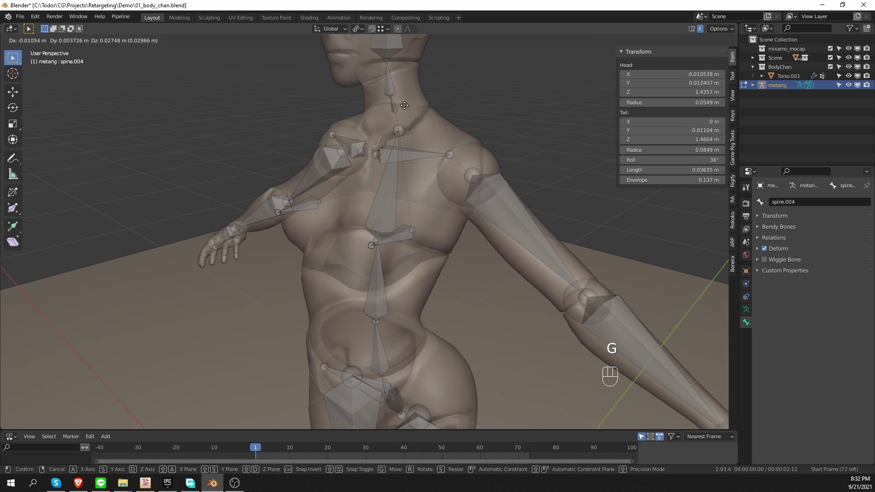
pyautogui.press('g')
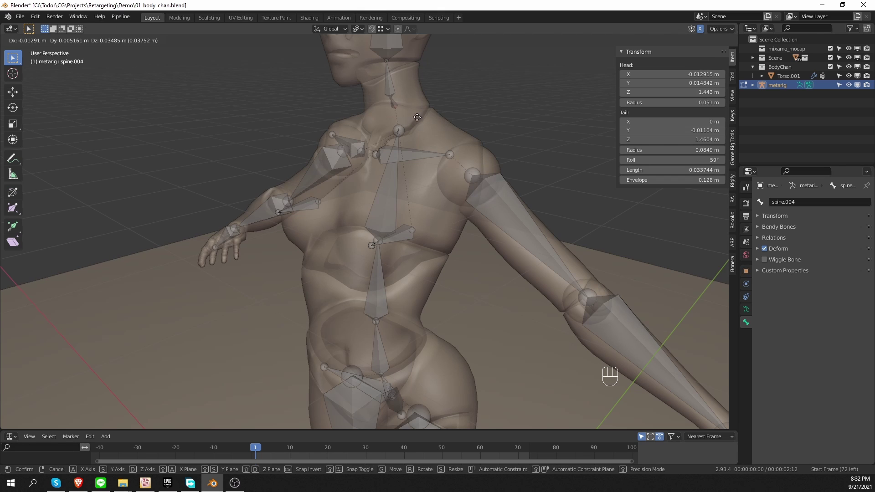
pyautogui.press('Escape')
pyautogui.moveTo(401, 118); pyautogui.dragTo(383, 117, button='middle')
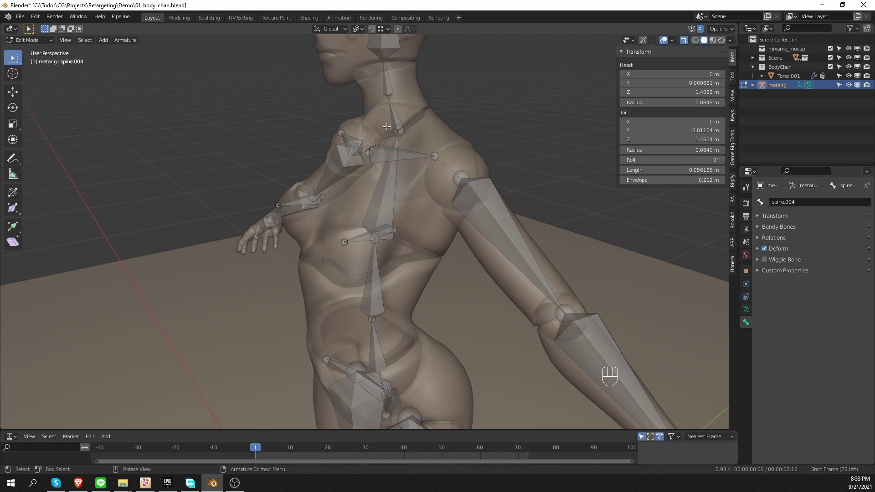
pyautogui.moveTo(383, 114); pyautogui.dragTo(379, 144)
pyautogui.press('KP_3')
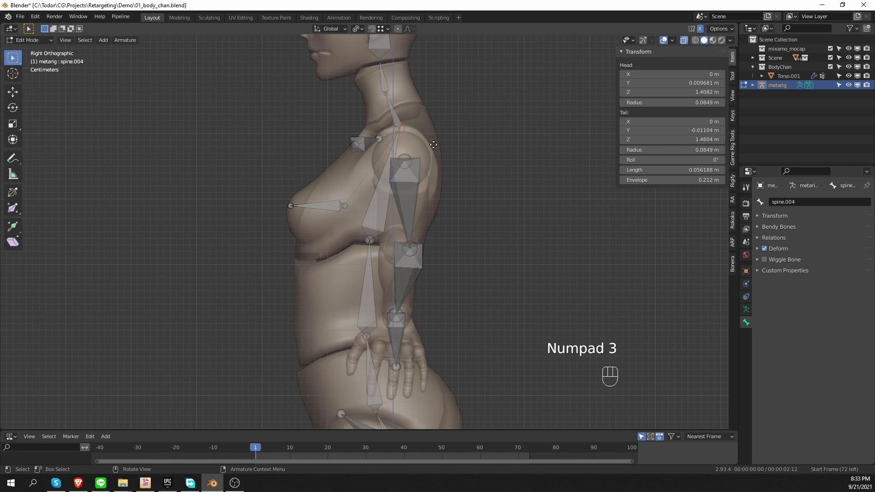
pyautogui.press('g')
pyautogui.click(430, 138)
pyautogui.press('g')
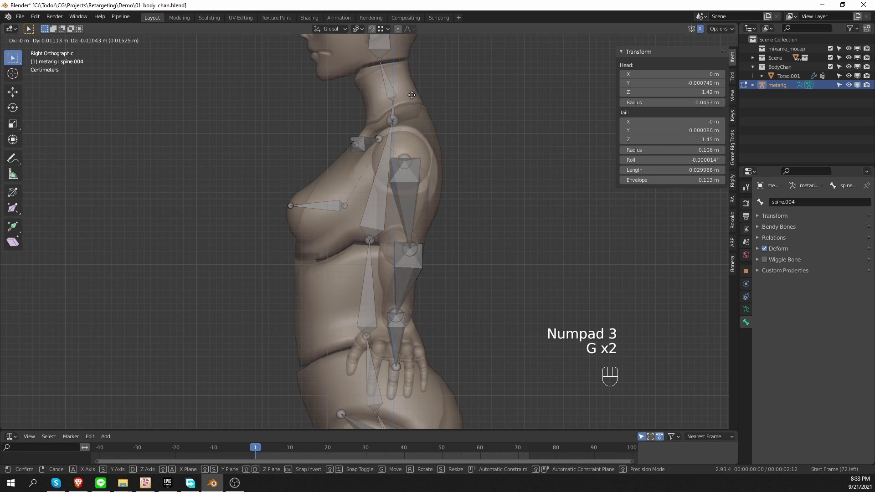
pyautogui.click(412, 94)
# Step: Place spine.005's upper joint in the neck, ending at 1.503 m height
pyautogui.press('g')
pyautogui.click(410, 88)
pyautogui.press('g')
pyautogui.click(407, 84)
pyautogui.press('g')
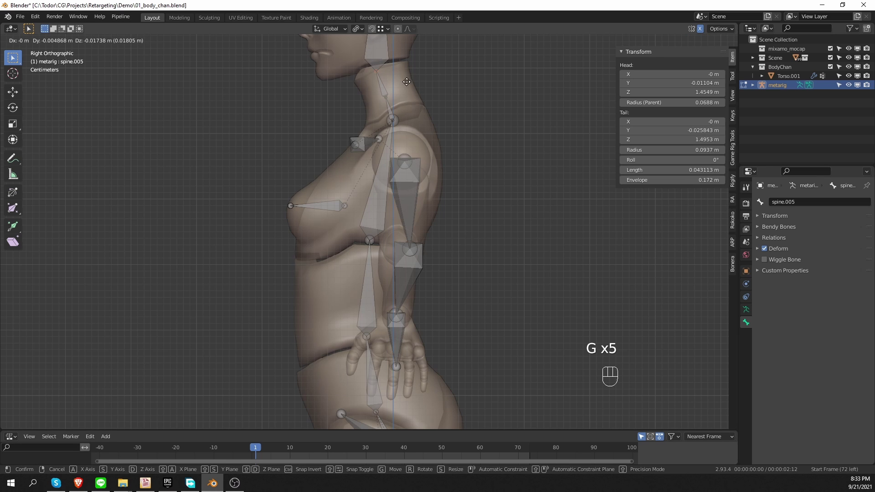
pyautogui.click(408, 79)
# Step: Move the head bone's top joint up to the model's crown
pyautogui.keyDown('shift'); pyautogui.moveTo(400, 47); pyautogui.dragTo(411, 174, button='middle'); pyautogui.keyUp('shift')
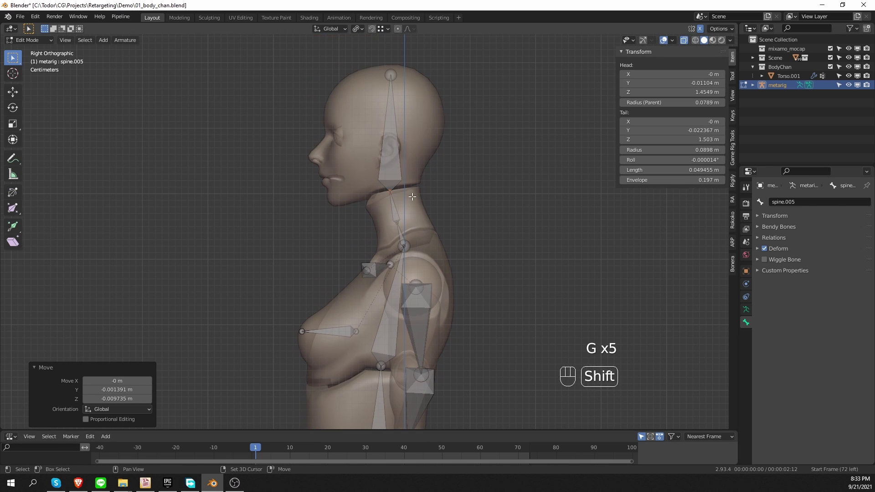
pyautogui.click(392, 74)
pyautogui.press('g')
pyautogui.click(414, 77)
pyautogui.moveTo(414, 76); pyautogui.dragTo(475, 236, button='middle')
# Step: In Pose Mode, generate the Rigify control rig 'rig' from the metarig's Rigify Buttons
pyautogui.click(746, 309)
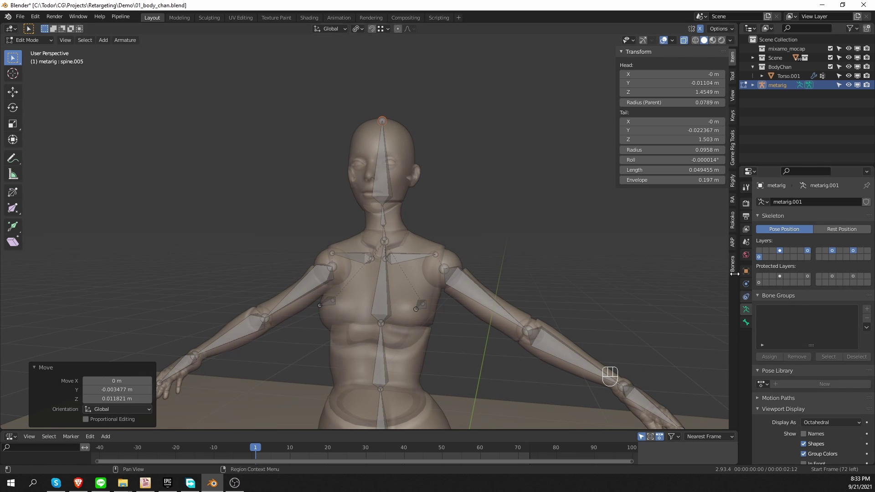
pyautogui.press('Tab')
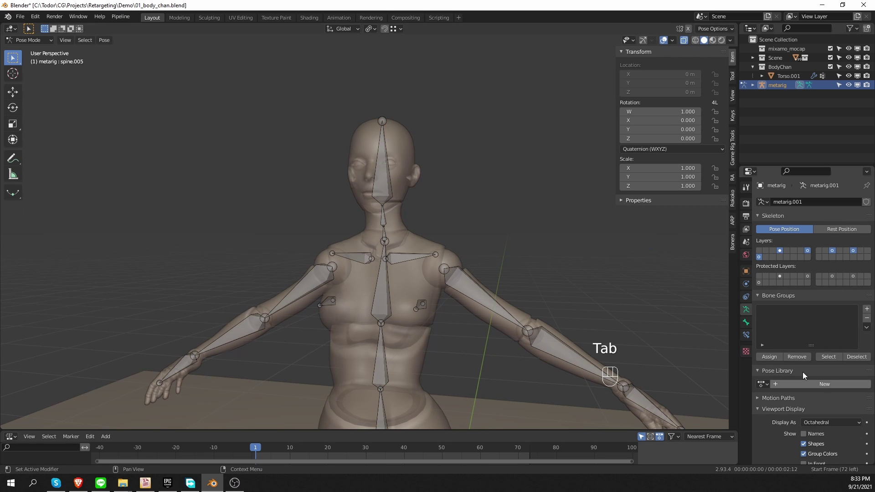
pyautogui.keyDown('ctrl'); pyautogui.click(775, 216); pyautogui.keyUp('ctrl')
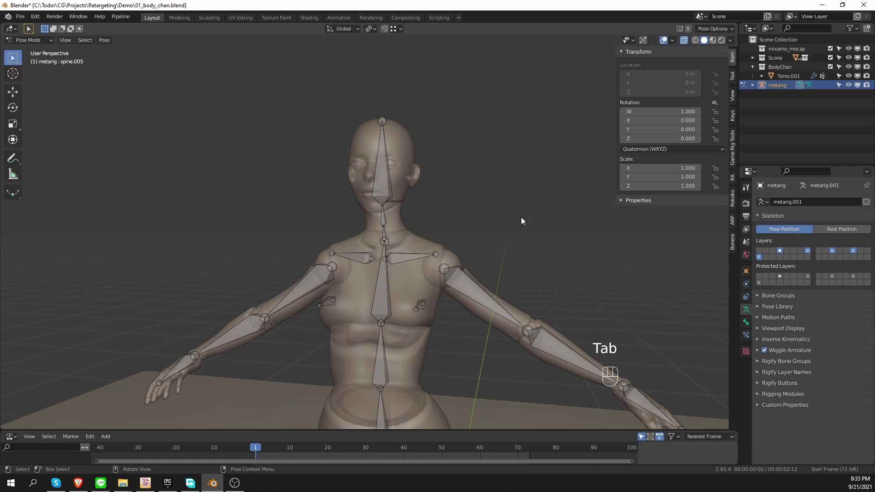
pyautogui.click(784, 383)
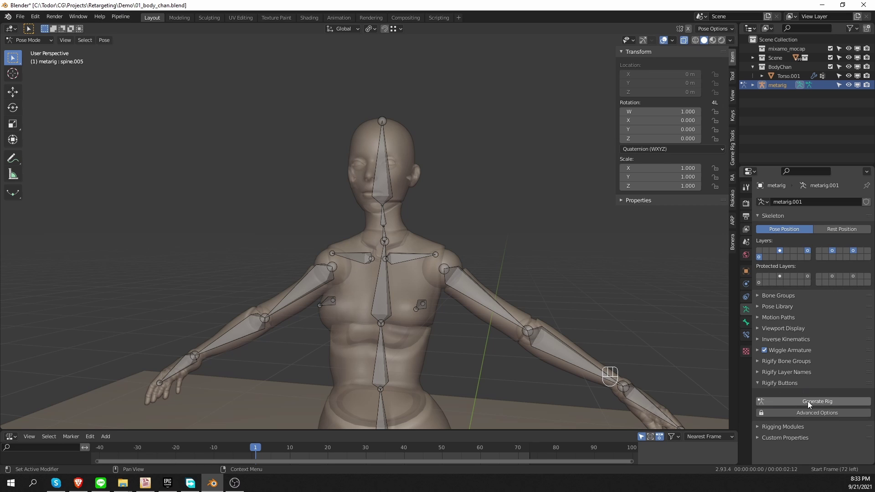
pyautogui.click(808, 401)
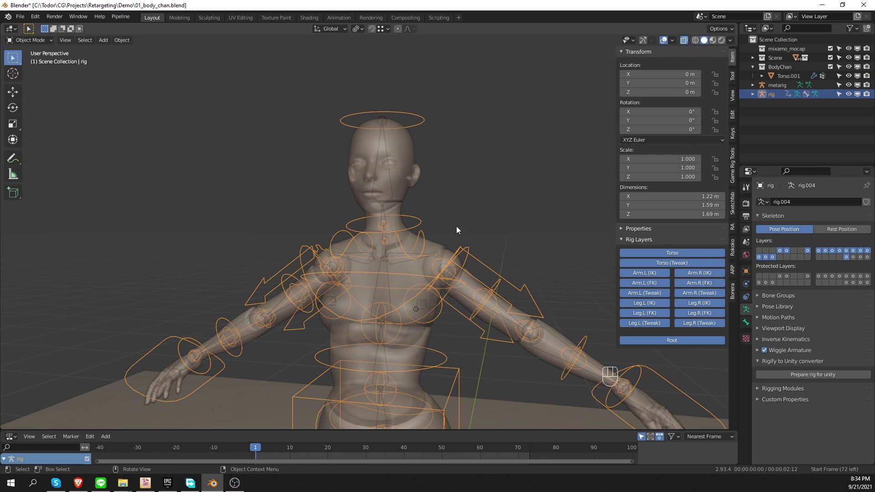
# Step: Undo the rig, shift the neck joint in Edit Mode, and generate the rig again
pyautogui.hotkey('ctrl', 'z')
pyautogui.press('Tab')
pyautogui.click(478, 242)
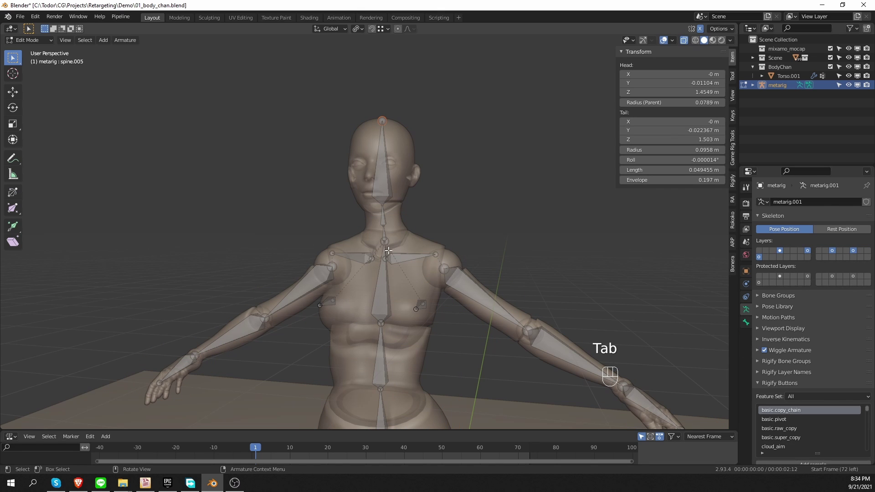
pyautogui.press('g')
pyautogui.click(397, 260)
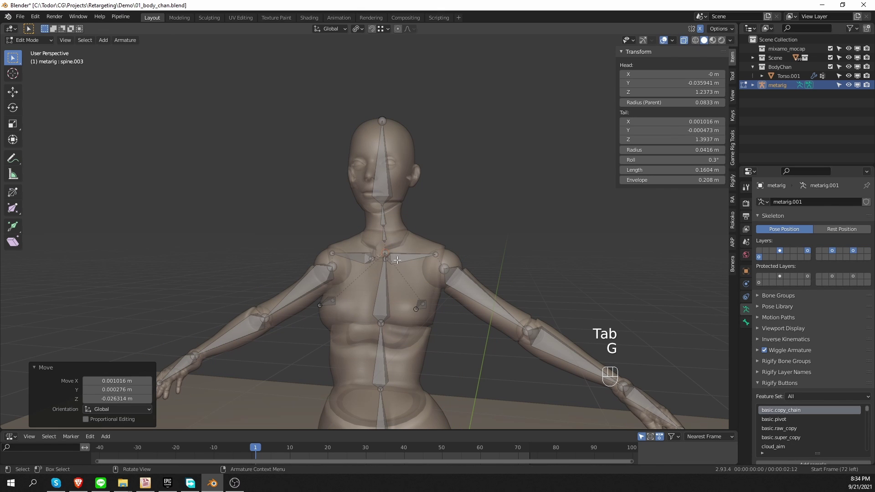
pyautogui.press('Tab')
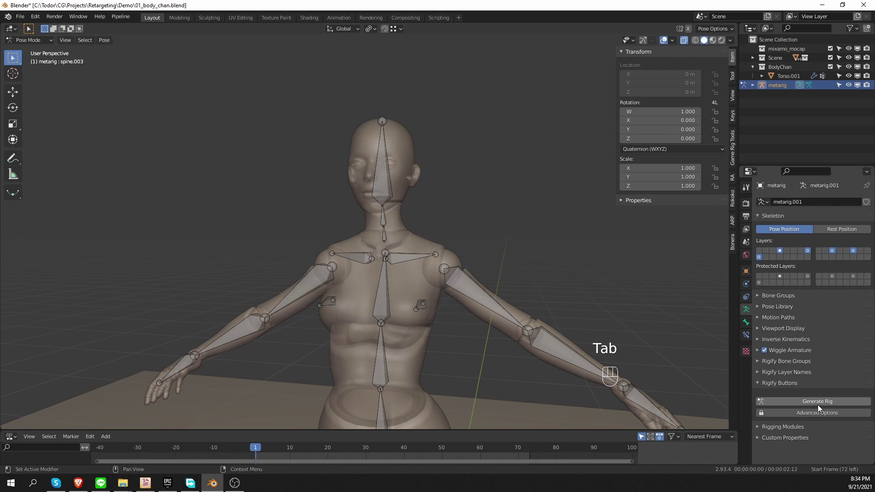
pyautogui.click(818, 403)
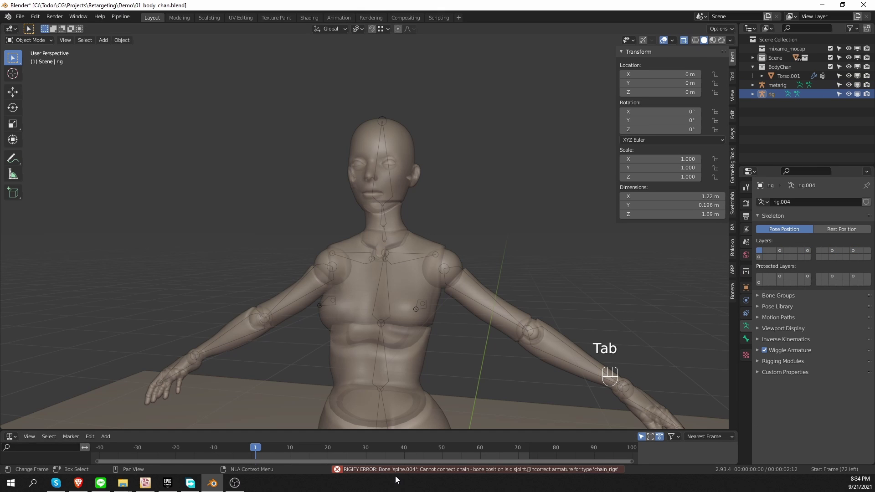
# Step: Read the spine.004 disjoint-chain error, then undo back to the ungenerated metarig
pyautogui.click(459, 470)
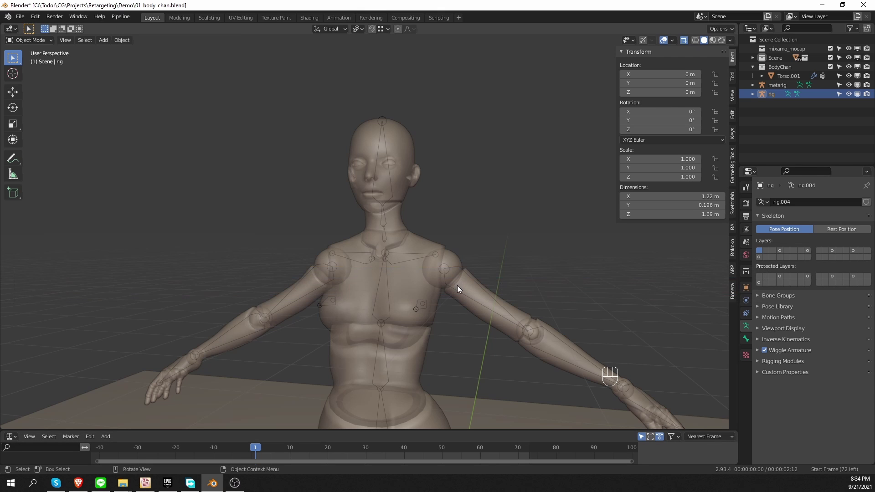
pyautogui.click(392, 230)
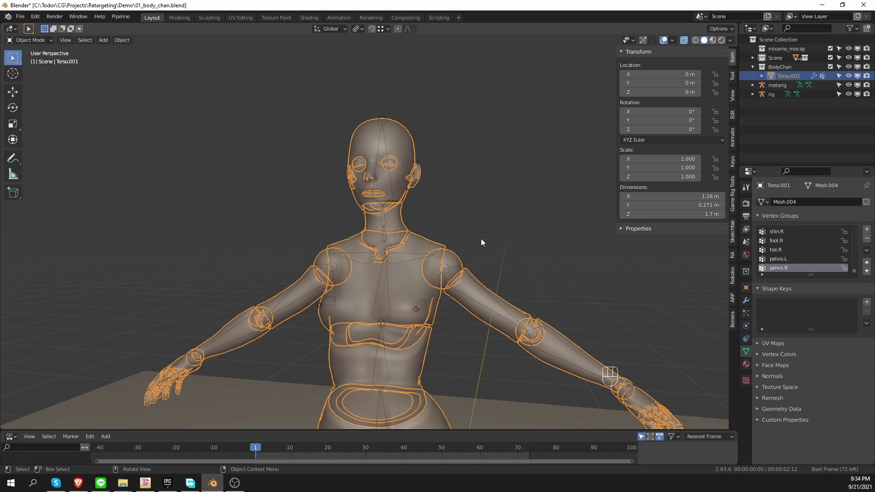
pyautogui.hotkey('ctrl', 'z')
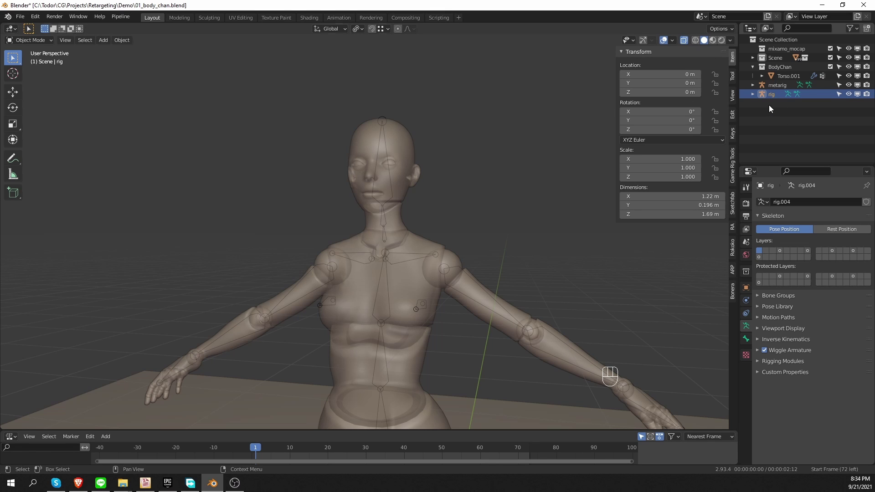
pyautogui.scroll(-2, 485, 235)
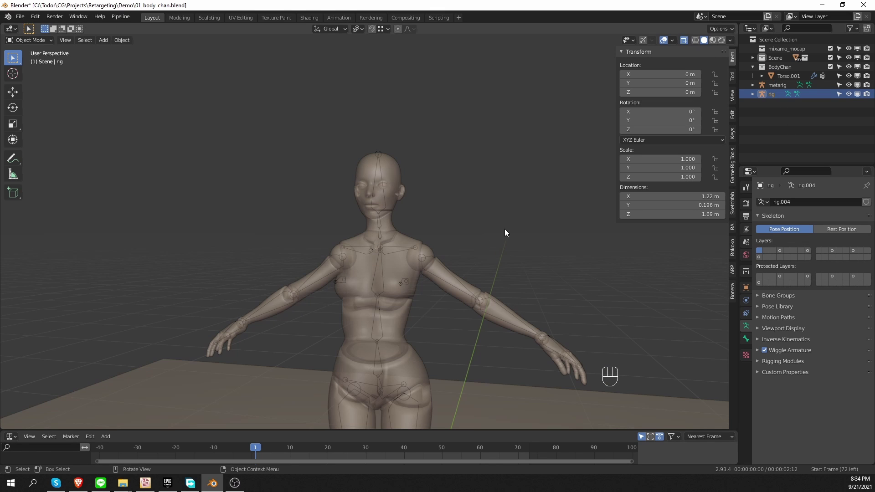
pyautogui.hotkey('ctrl', 'z')
pyautogui.hotkey('ctrl', 'z')
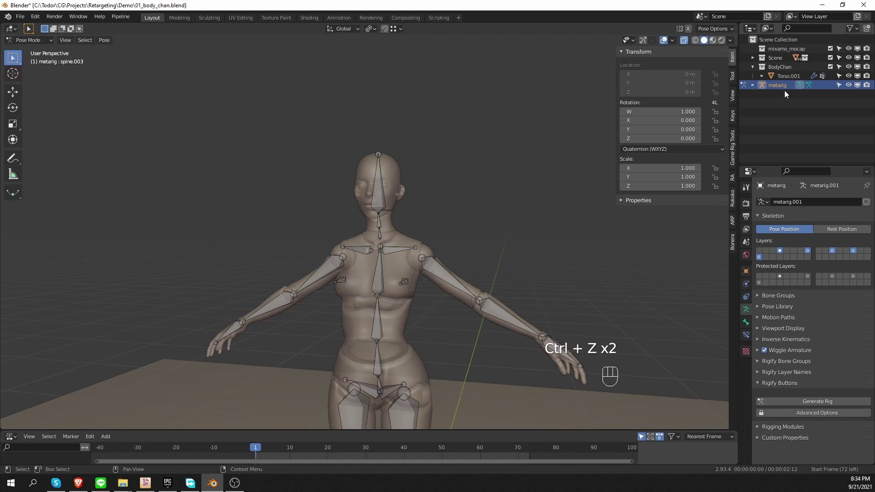
pyautogui.scroll(5, 409, 238)
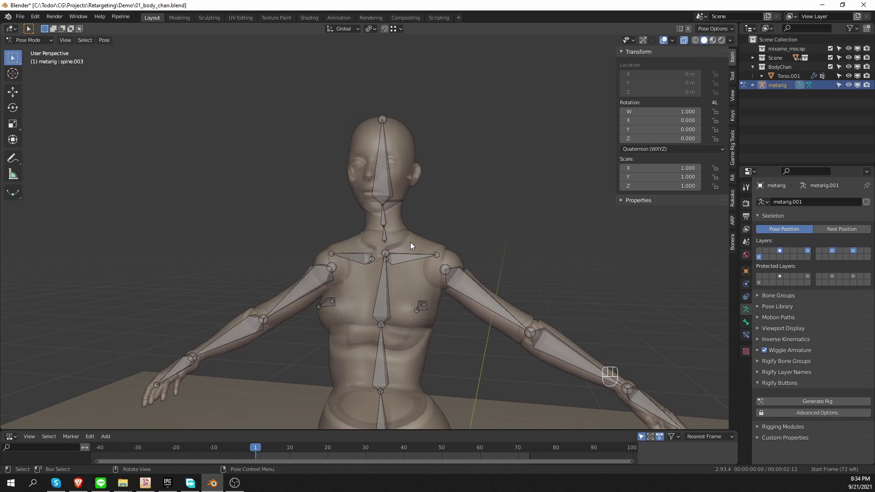
# Step: Show spine.004's Rigify Type settings in the Bone properties
pyautogui.click(387, 258)
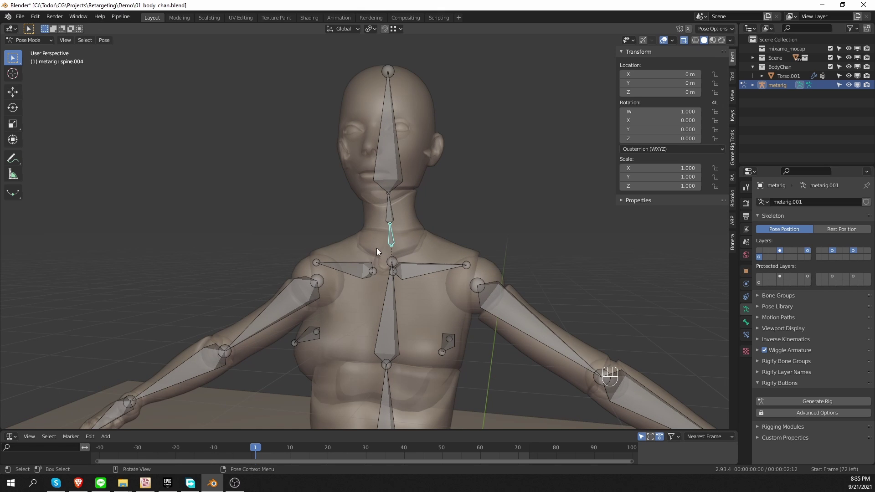
pyautogui.click(746, 322)
pyautogui.click(770, 270)
pyautogui.click(769, 303)
pyautogui.click(780, 305)
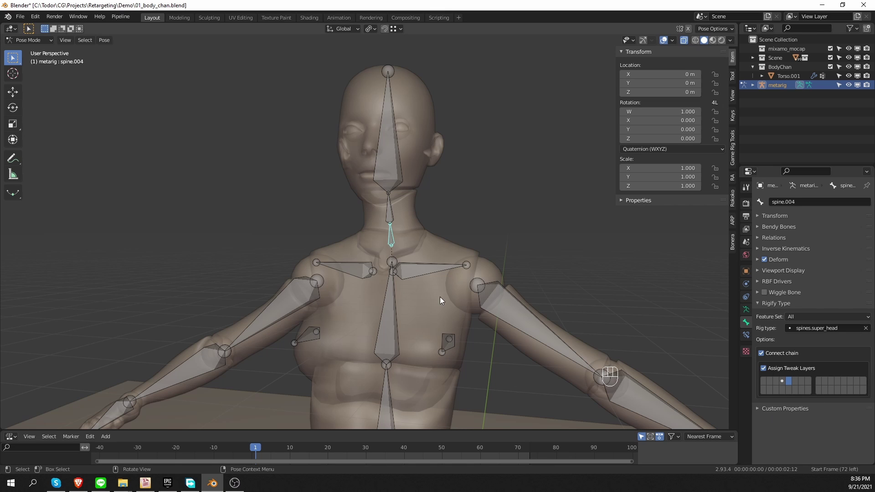
pyautogui.scroll(-2, 456, 299)
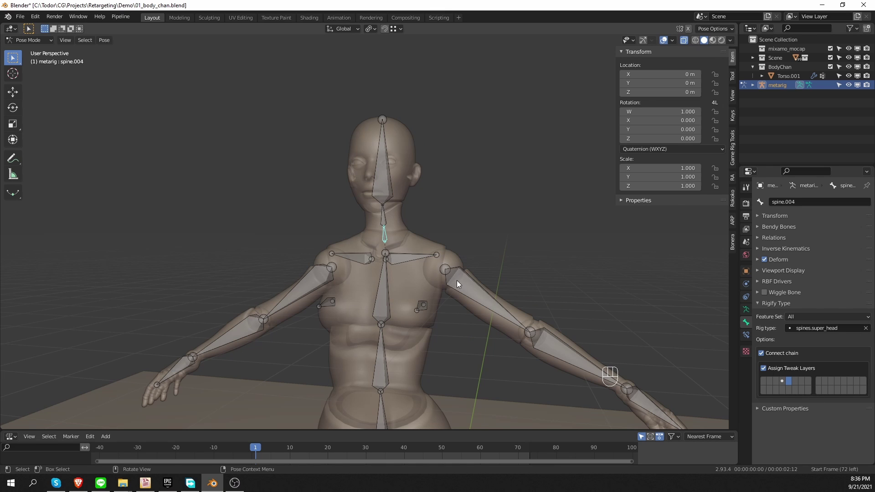
# Step: Compare the Rigify types of the upper arm, pelvis spine and thigh bones, then reselect spine.004
pyautogui.click(485, 297)
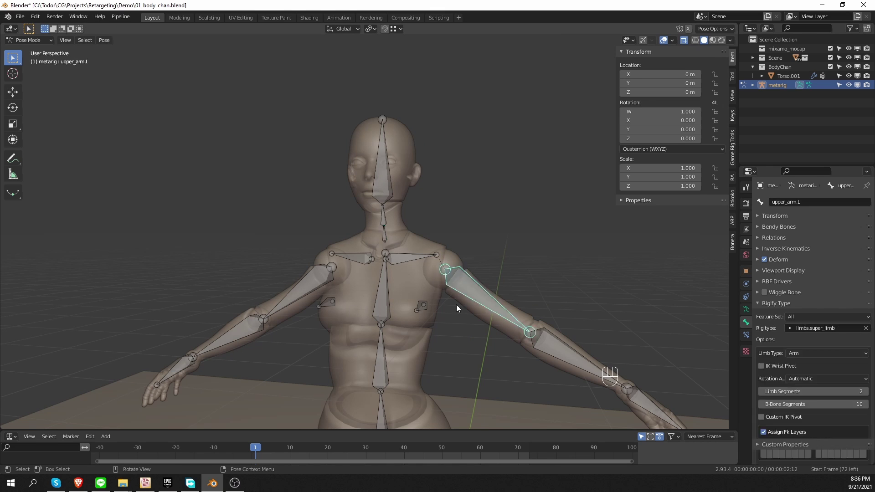
pyautogui.click(307, 295)
pyautogui.keyDown('shift'); pyautogui.moveTo(333, 346); pyautogui.dragTo(324, 255, button='middle'); pyautogui.keyUp('shift')
pyautogui.click(377, 370)
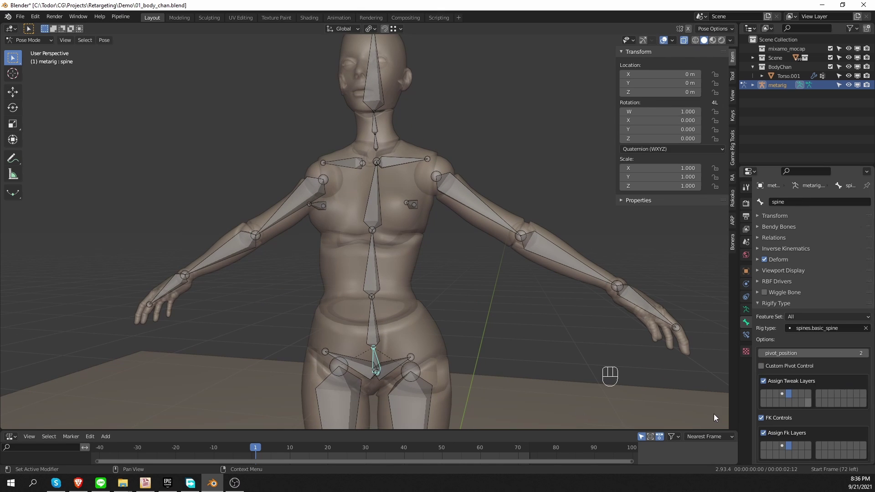
pyautogui.keyDown('shift'); pyautogui.moveTo(401, 367); pyautogui.dragTo(402, 299, button='middle'); pyautogui.keyUp('shift')
pyautogui.click(406, 338)
pyautogui.click(342, 363)
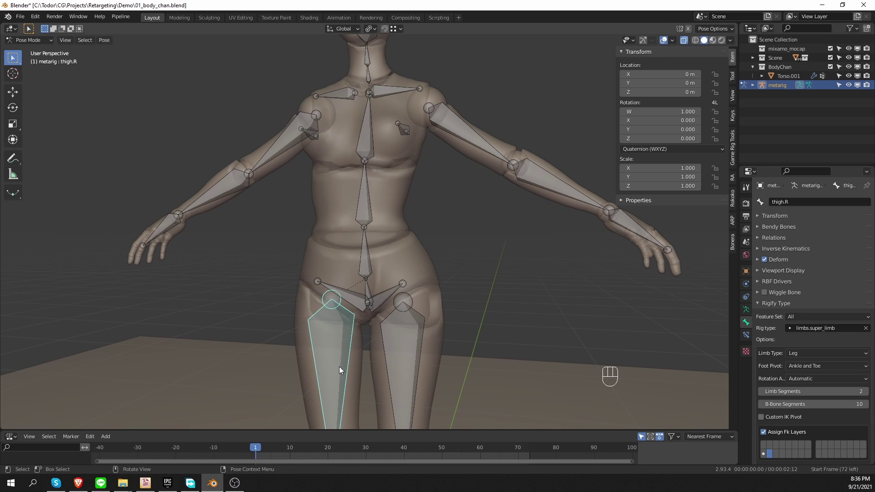
pyautogui.scroll(4, 362, 102)
pyautogui.keyDown('shift'); pyautogui.moveTo(362, 102); pyautogui.dragTo(364, 239, button='middle'); pyautogui.keyUp('shift')
pyautogui.click(365, 179)
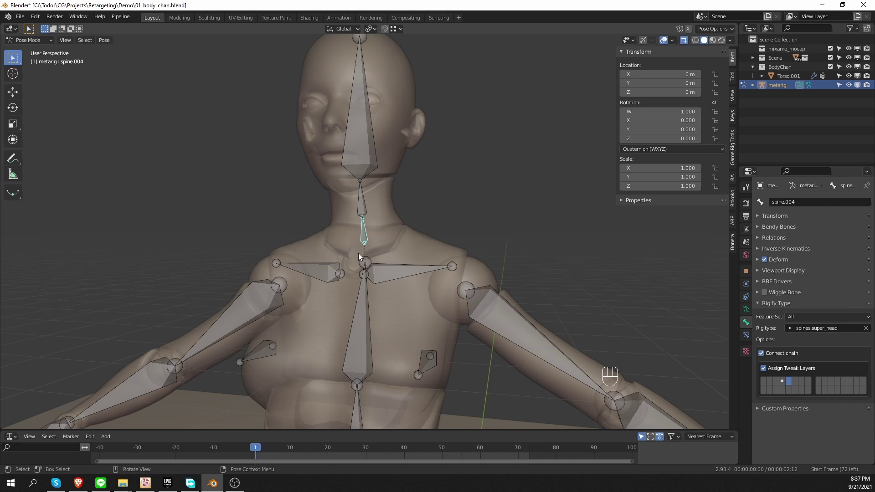
# Step: In Edit Mode, snap the 3D cursor to the joint at the base of the neck
pyautogui.press('Tab')
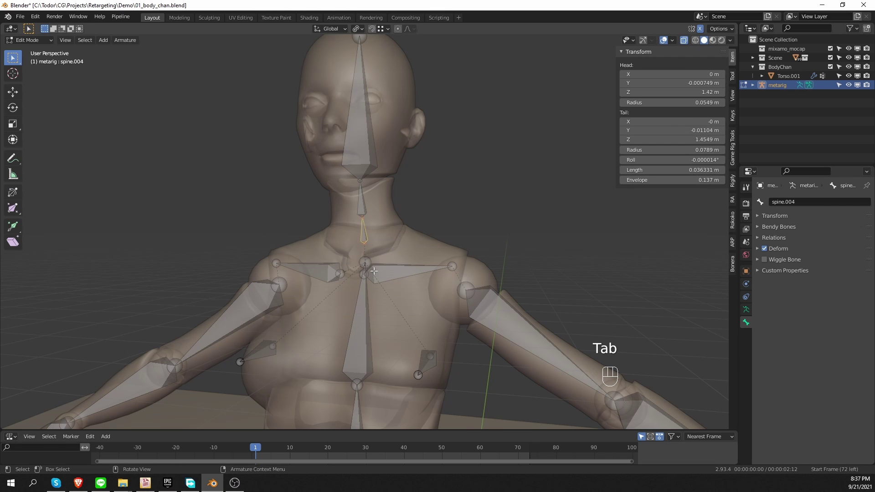
pyautogui.click(369, 267)
pyautogui.hotkey('shift', 's')
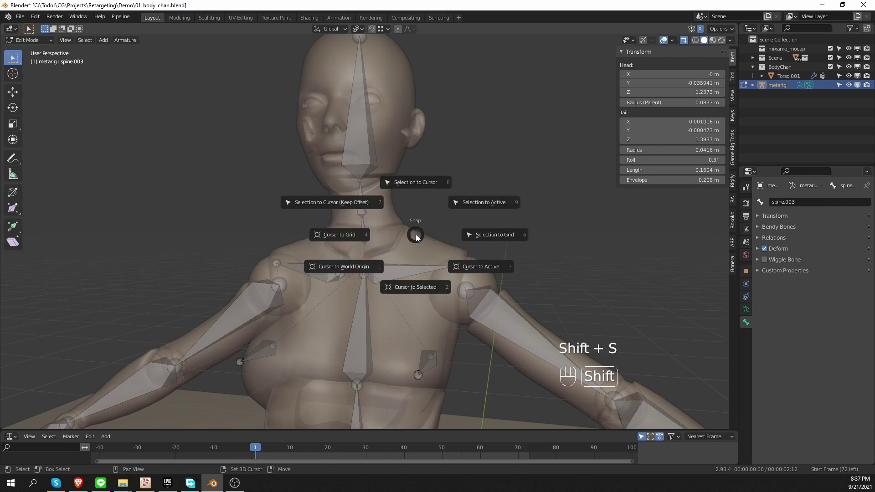
pyautogui.click(415, 289)
# Step: Snap spine.004's head onto the 3D cursor, then undo that snap
pyautogui.click(371, 240)
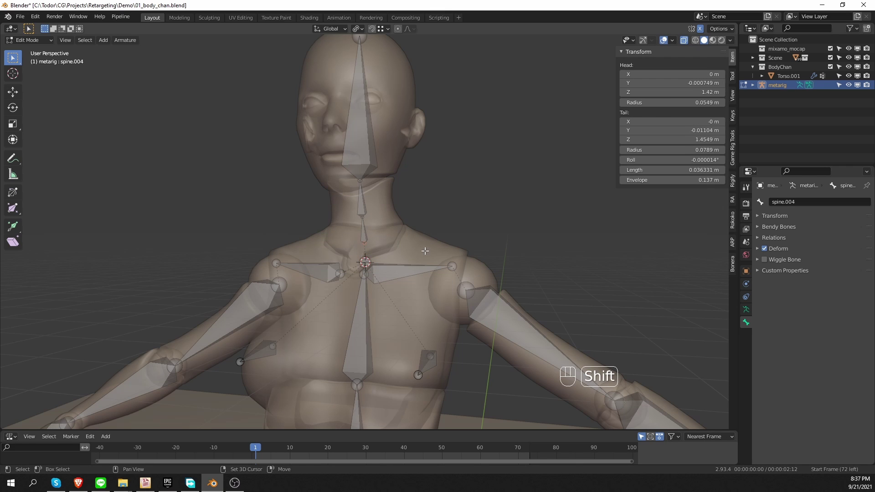
pyautogui.hotkey('shift', 's')
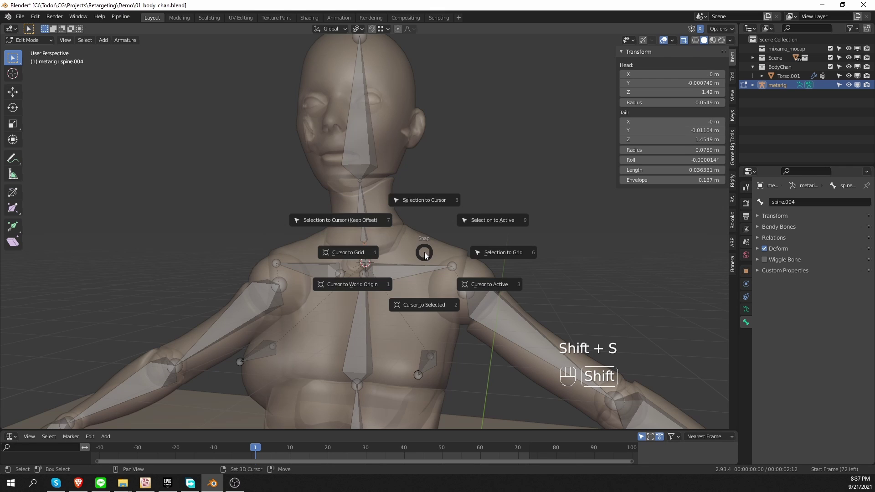
pyautogui.click(420, 200)
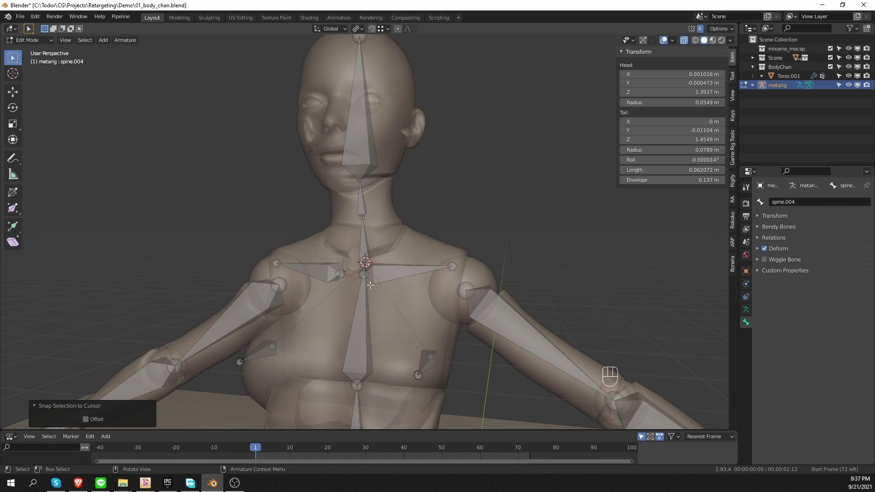
pyautogui.hotkey('ctrl', 'z')
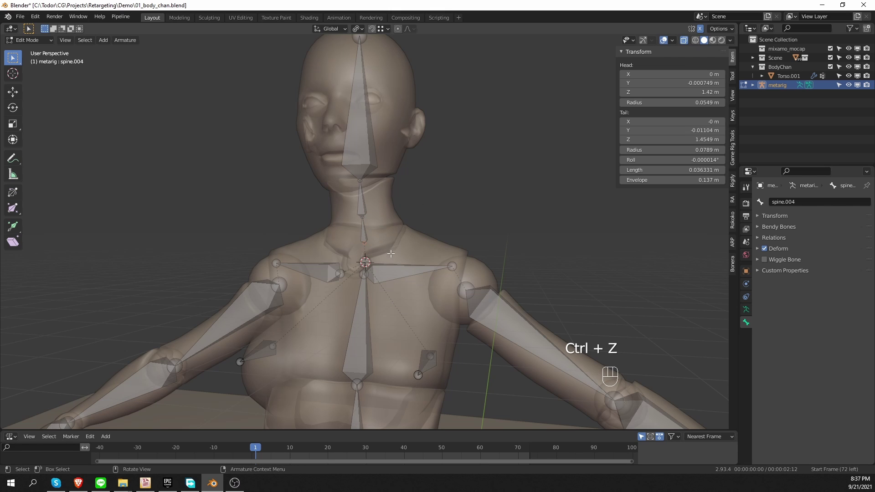
# Step: With the armature isolated and vertex snapping on, move spine.004's head onto the neck-base joint at 1.3937 m
pyautogui.press('KP_Divide')
pyautogui.press('KP_Decimal')
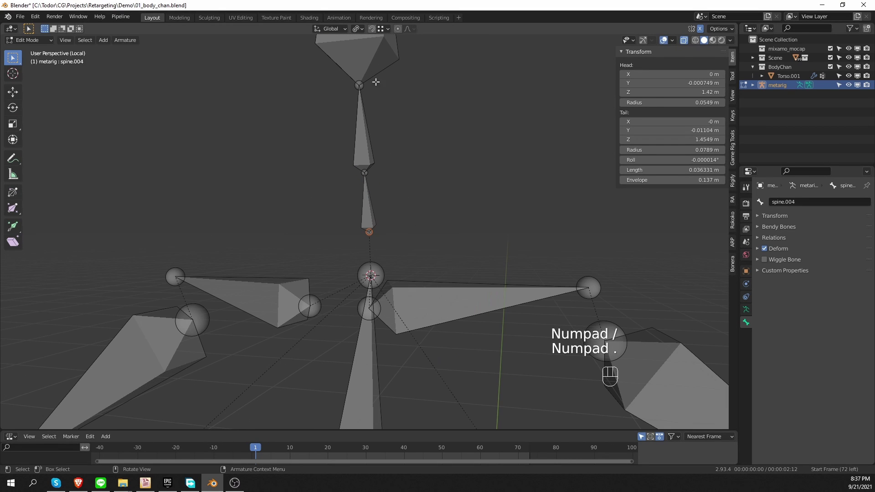
pyautogui.click(387, 28)
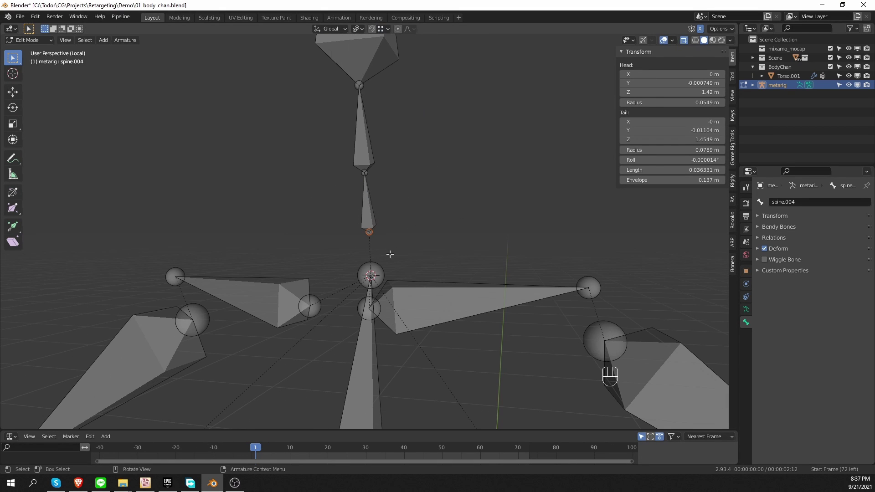
pyautogui.press('g')
pyautogui.click(372, 29)
pyautogui.hotkey('ctrl', 'z')
pyautogui.press('g')
pyautogui.click(375, 275)
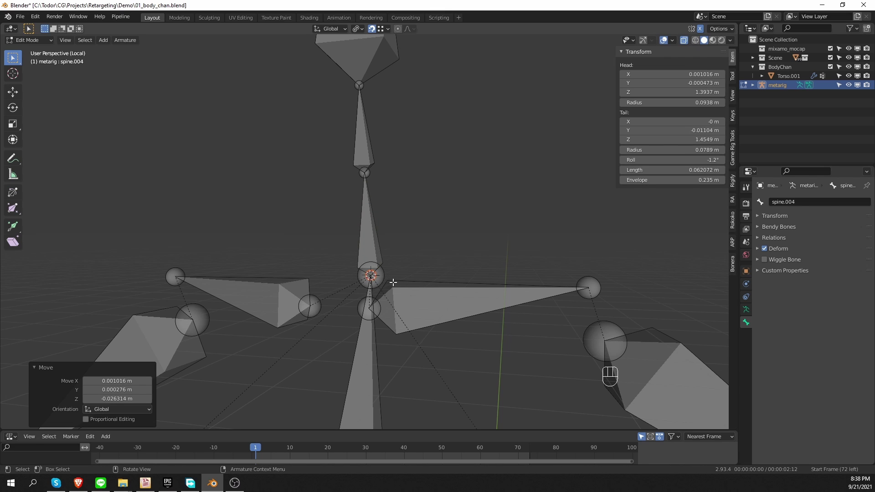
pyautogui.moveTo(394, 283); pyautogui.dragTo(397, 309, button='middle')
pyautogui.press('KP_Divide')
# Step: Generate the rig from the Armature data tab in Pose Mode, then undo back to the unsnapped metarig
pyautogui.press('Tab')
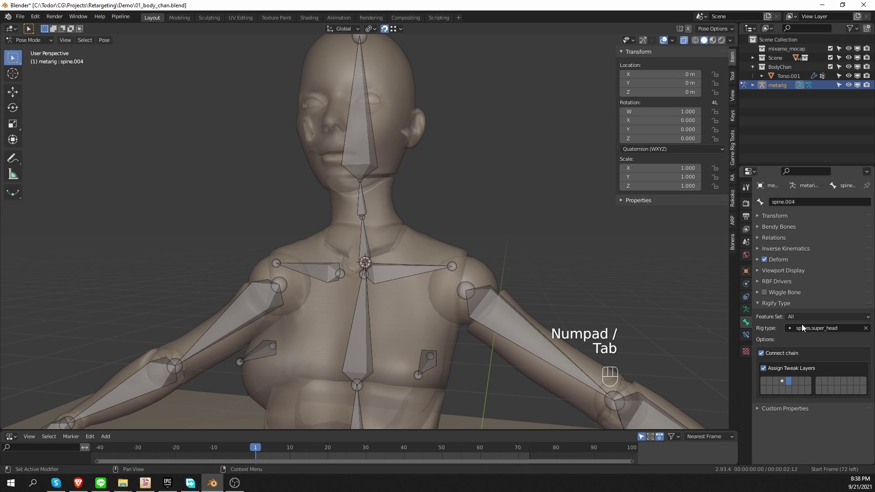
pyautogui.click(746, 309)
pyautogui.click(819, 402)
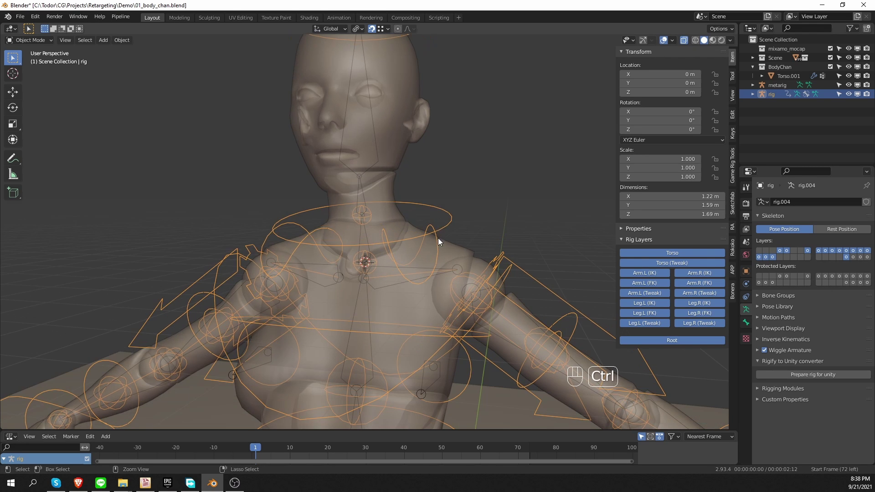
pyautogui.hotkey('ctrl', 'z')
pyautogui.hotkey('ctrl', 'z')
pyautogui.hotkey('ctrl', 'z')
pyautogui.hotkey('ctrl', 'z')
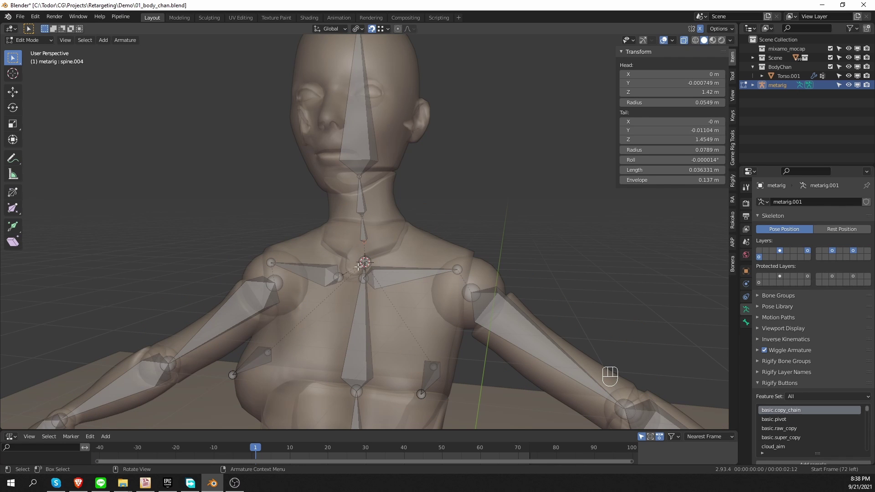
# Step: In Pose Mode, uncheck Connect chain in spine.004's super_head Rigify Type settings
pyautogui.press('Tab')
pyautogui.click(368, 241)
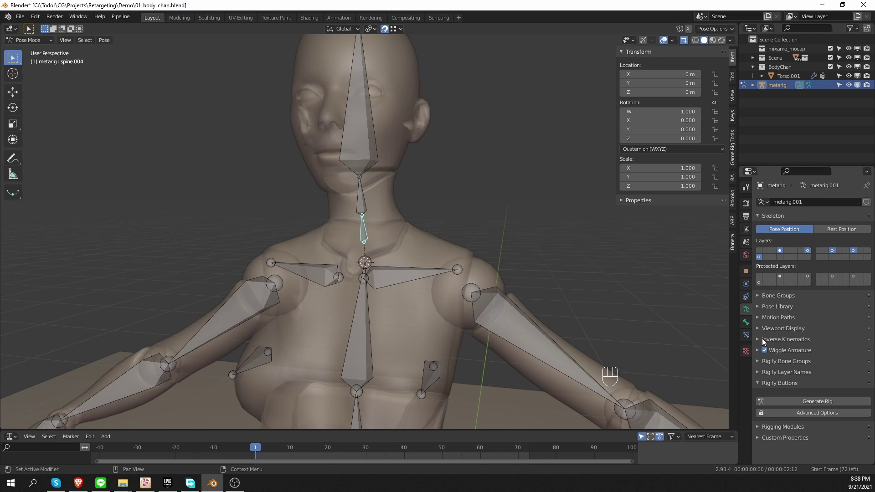
pyautogui.click(746, 322)
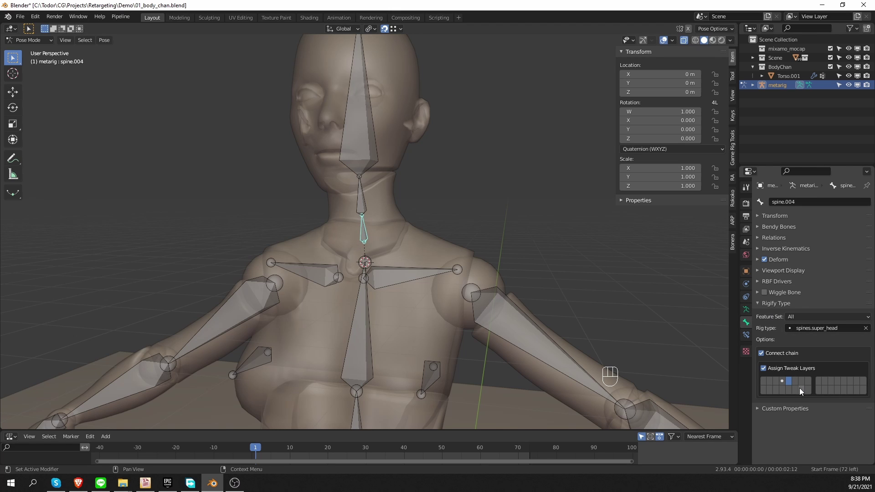
pyautogui.click(780, 355)
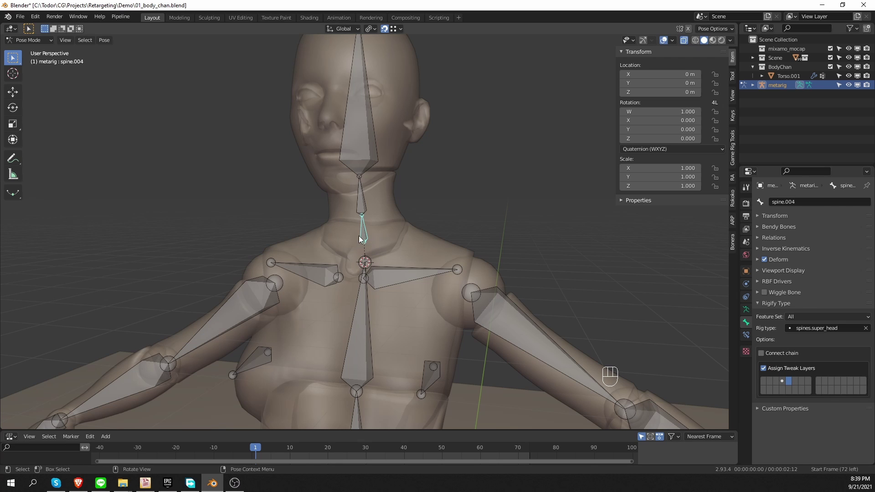
pyautogui.click(746, 309)
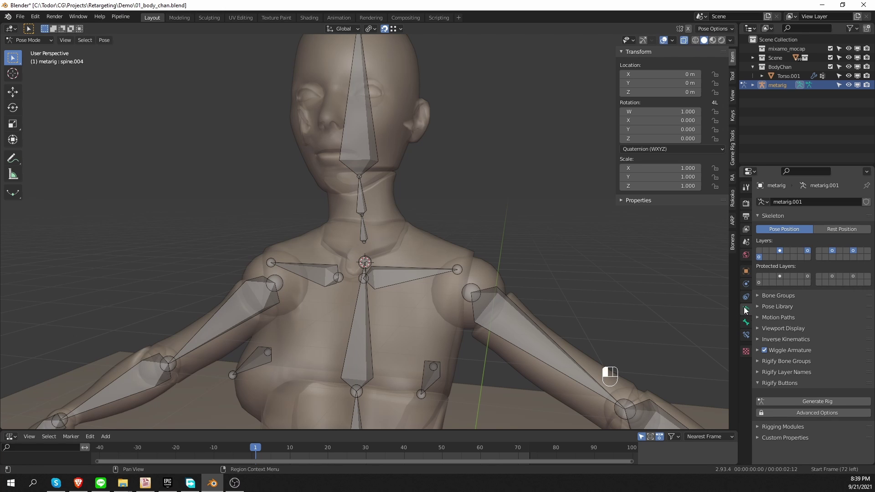
# Step: Generate the rig from the metarig and test-rotate its neck control in Pose Mode
pyautogui.click(808, 400)
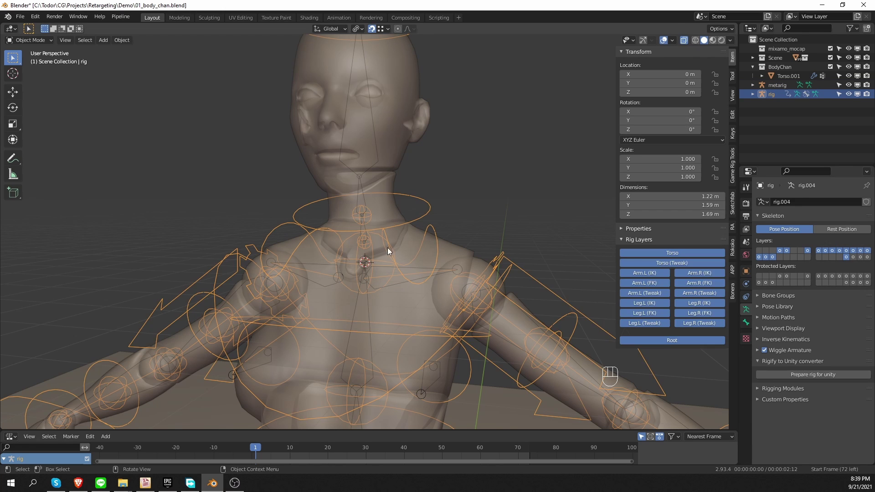
pyautogui.press('Tab')
pyautogui.press('r')
pyautogui.scroll(-3, 430, 247)
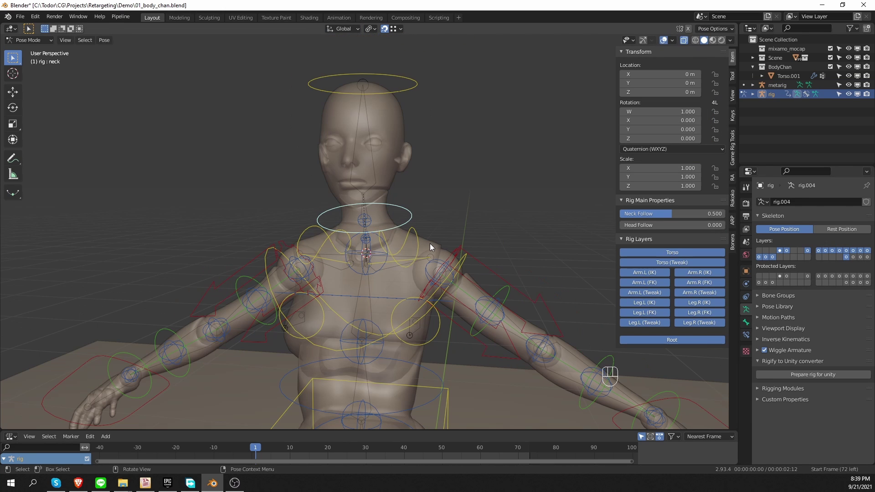
# Step: Parent the Torso.001 mesh to the rig With Automatic Weights, then return the rig to Pose Mode
pyautogui.press('Tab')
pyautogui.keyDown('shift'); pyautogui.click(368, 208); pyautogui.keyUp('shift')
pyautogui.keyDown('shift'); pyautogui.click(409, 211); pyautogui.keyUp('shift')
pyautogui.hotkey('ctrl', 'p')
pyautogui.press('Down')
pyautogui.press('Down')
pyautogui.press('Down')
pyautogui.press('Down')
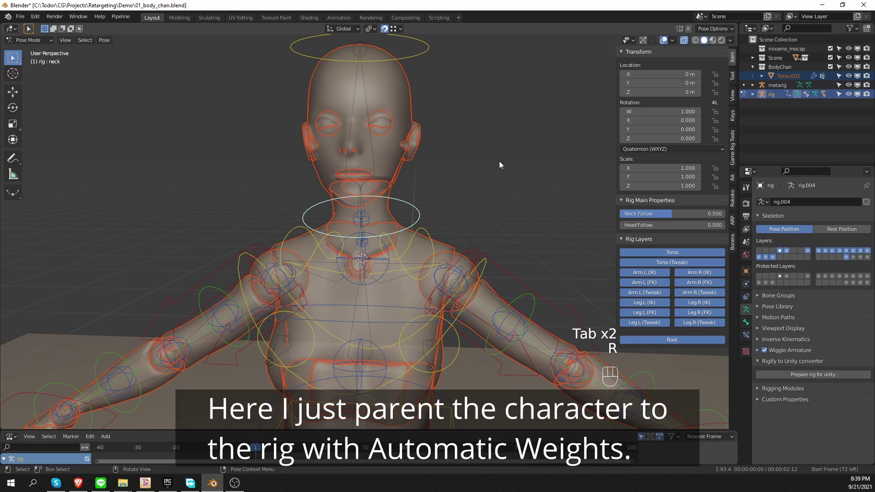
pyautogui.press('Tab')
pyautogui.press('z')
pyautogui.press('Tab')
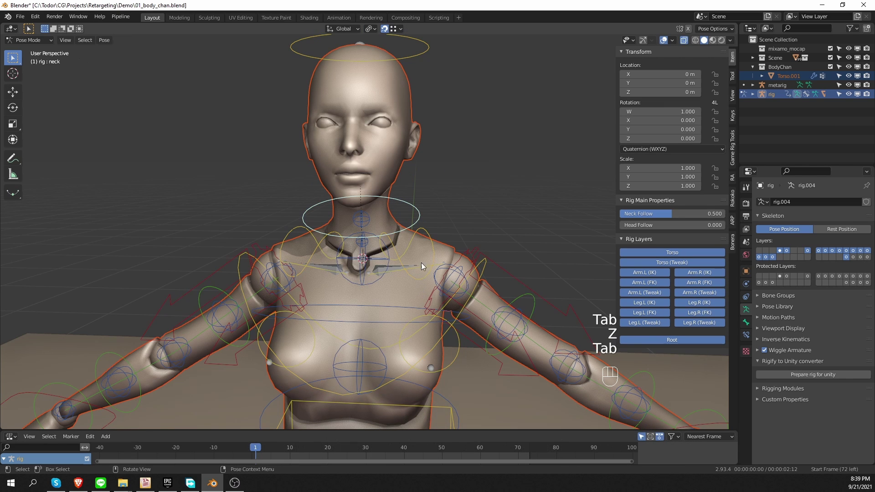
pyautogui.scroll(-5, 433, 201)
pyautogui.press('r')
pyautogui.rightClick(449, 214)
pyautogui.click(392, 108)
pyautogui.press('r')
pyautogui.rightClick(416, 285)
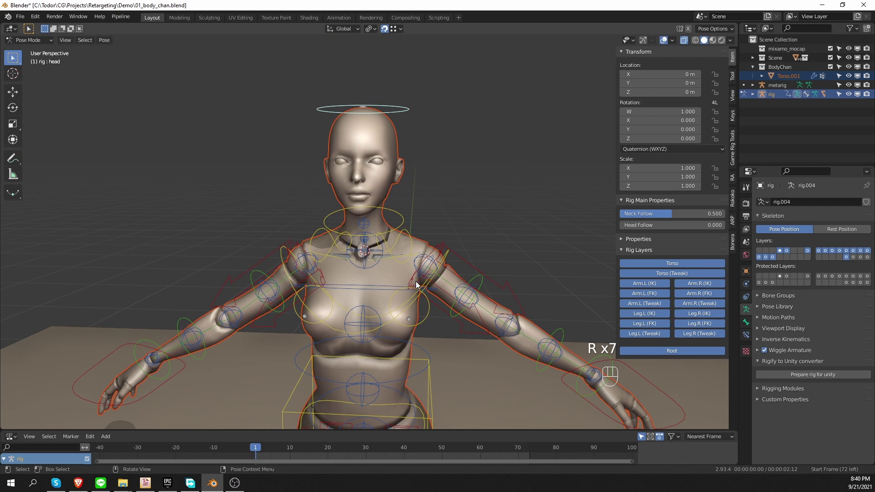
pyautogui.click(433, 252)
pyautogui.press('r')
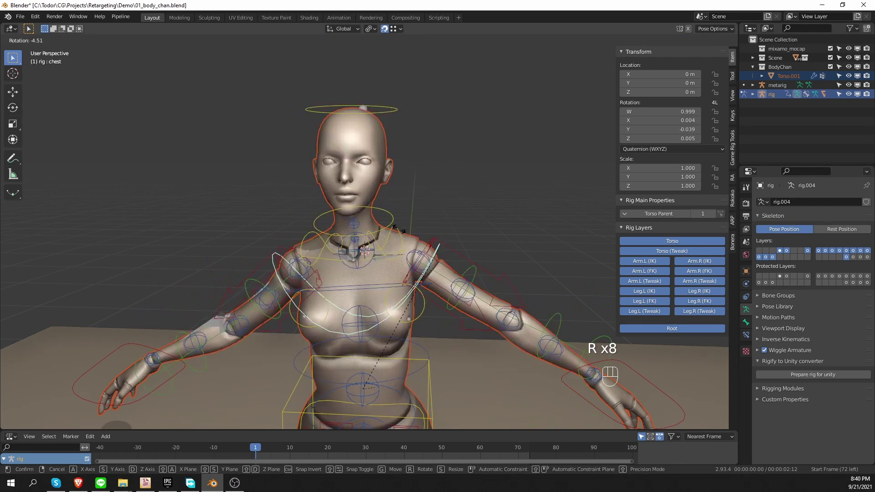
pyautogui.rightClick(383, 223)
pyautogui.moveTo(383, 223); pyautogui.dragTo(378, 244, button='middle')
pyautogui.scroll(3, 378, 245)
pyautogui.click(362, 288)
pyautogui.press('g')
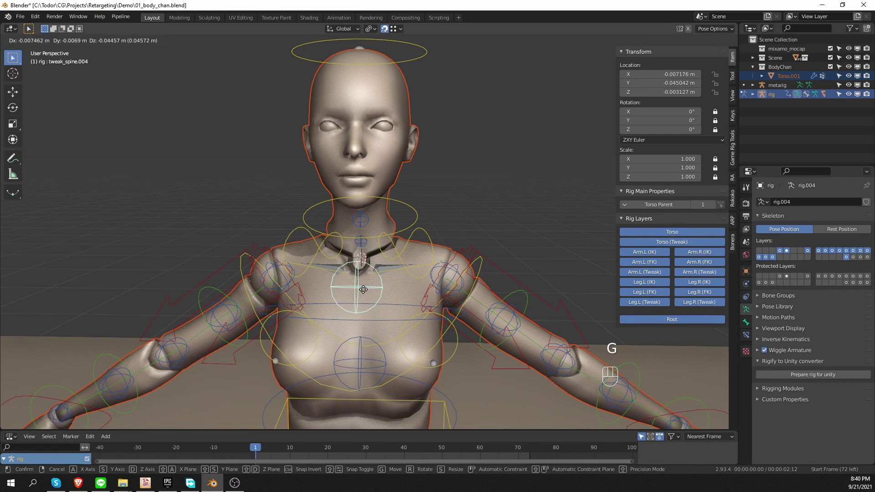
pyautogui.rightClick(364, 289)
pyautogui.click(368, 249)
pyautogui.press('g')
pyautogui.rightClick(370, 249)
pyautogui.click(373, 257)
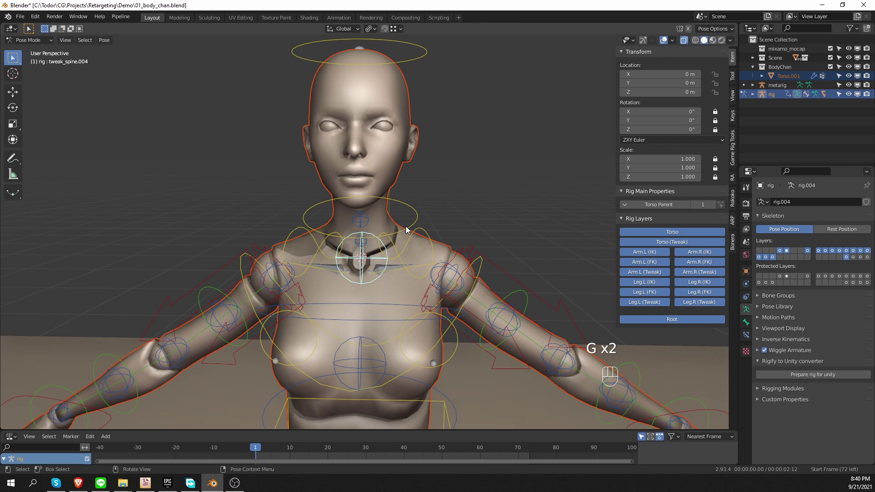
pyautogui.press('g')
pyautogui.rightClick(381, 246)
pyautogui.click(370, 246)
pyautogui.press('g')
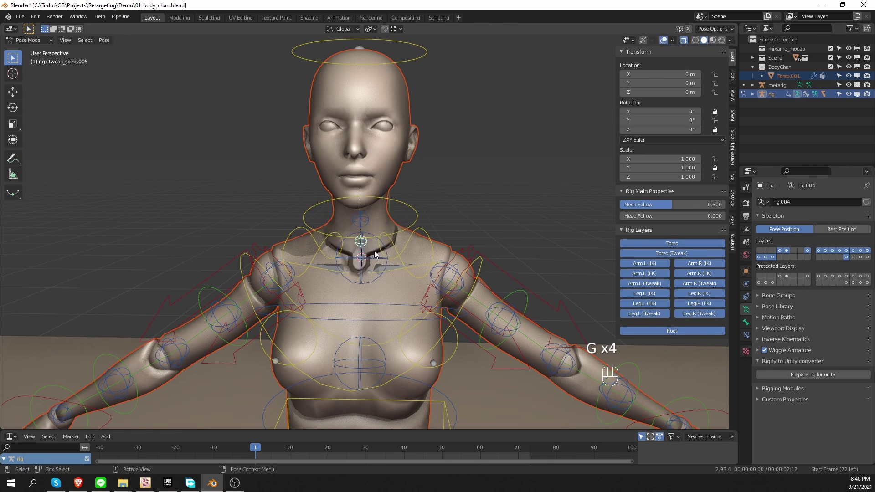
# Step: Select the metarig, enter Edit Mode with see-through display, then undo the trial bone edits
pyautogui.press('Tab')
pyautogui.click(777, 85)
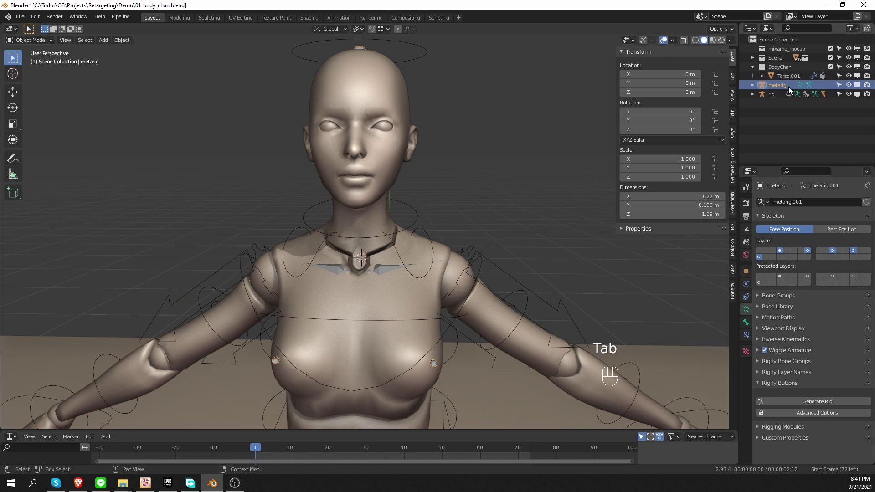
pyautogui.press('Tab')
pyautogui.moveTo(474, 274); pyautogui.dragTo(374, 245, button='middle')
pyautogui.hotkey('alt', 'z')
pyautogui.press('g')
pyautogui.press('KP_Divide')
pyautogui.press('KP_Divide')
pyautogui.press('g')
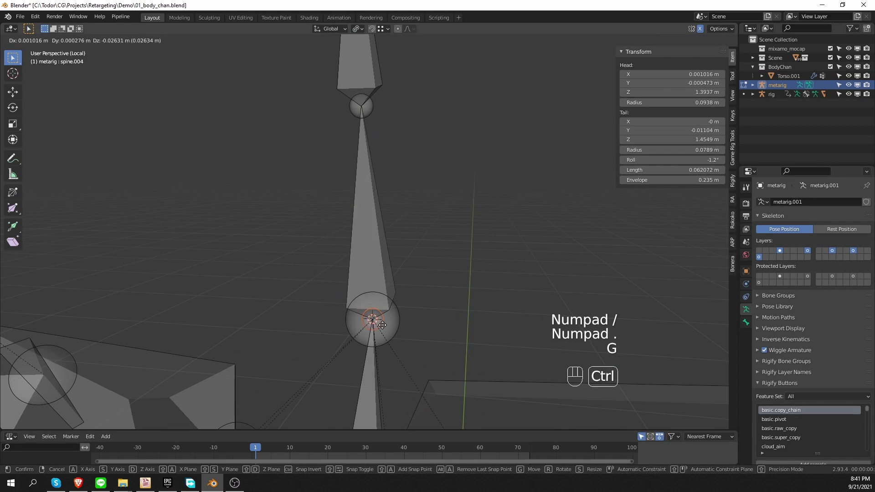
pyautogui.hotkey('ctrl', 'z')
pyautogui.hotkey('ctrl', 'z')
pyautogui.hotkey('ctrl', 'z')
pyautogui.hotkey('ctrl', 'z')
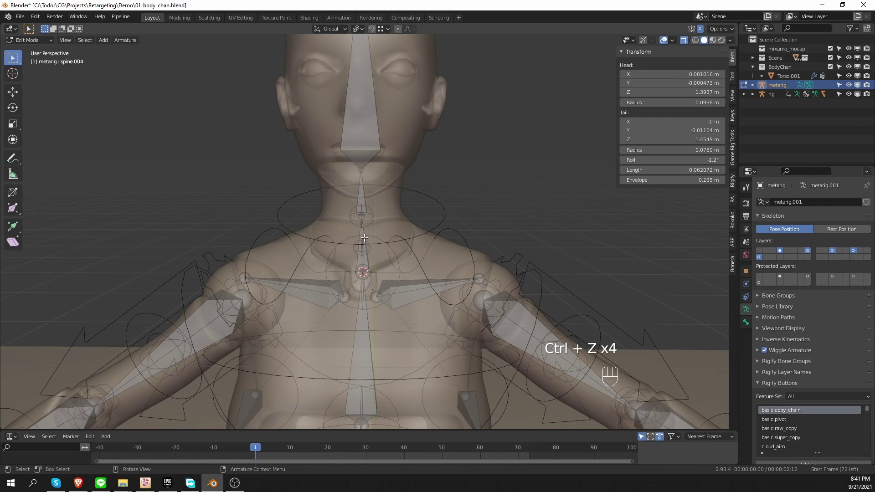
# Step: Check neck bone spine.004's Rigify type in Pose Mode, then regenerate the rig into Pose Mode
pyautogui.press('Tab')
pyautogui.click(360, 241)
pyautogui.click(746, 323)
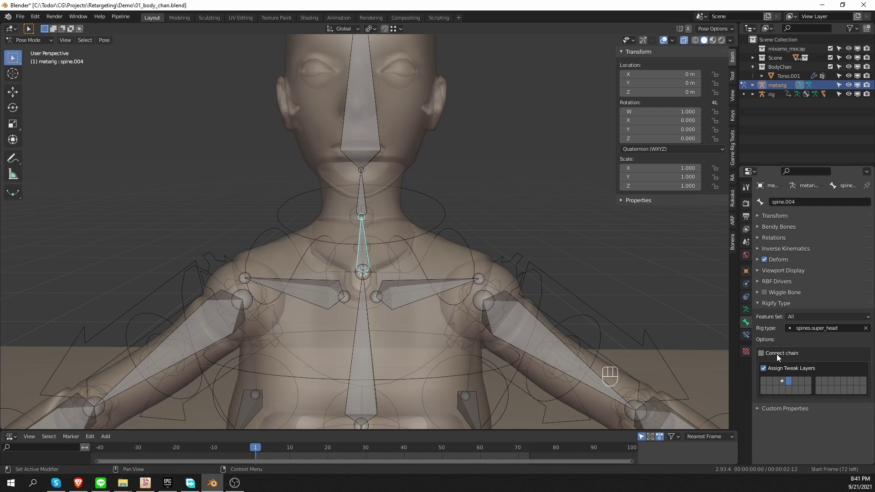
pyautogui.click(746, 309)
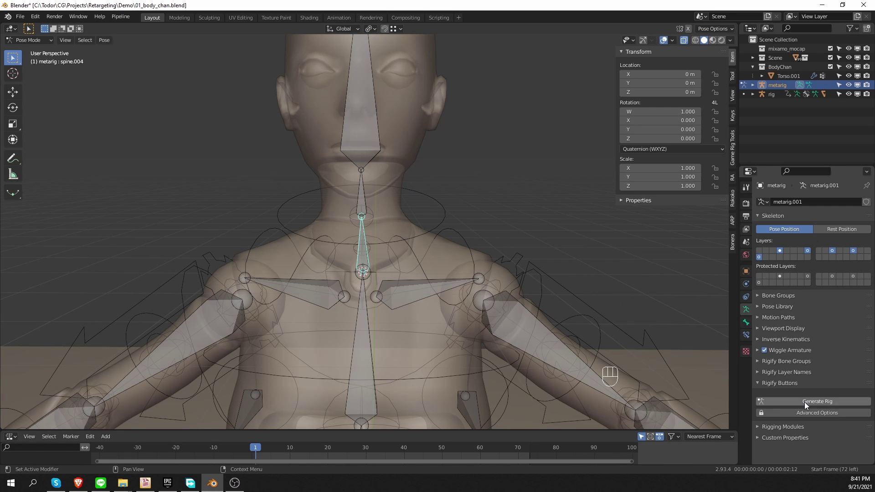
pyautogui.click(805, 401)
pyautogui.hotkey('ctrl', 'Tab')
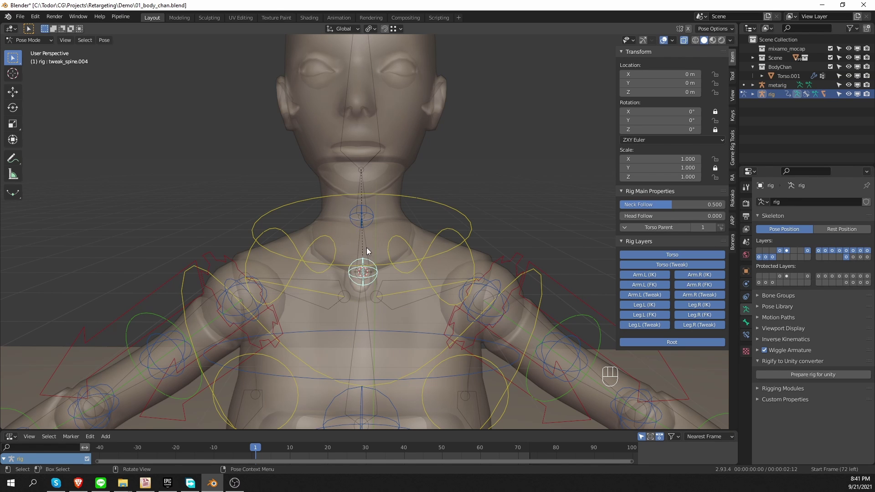
# Step: Test-move tweak_spine.004 and test-rotate the neck and chest controls, cancelling each
pyautogui.press('g')
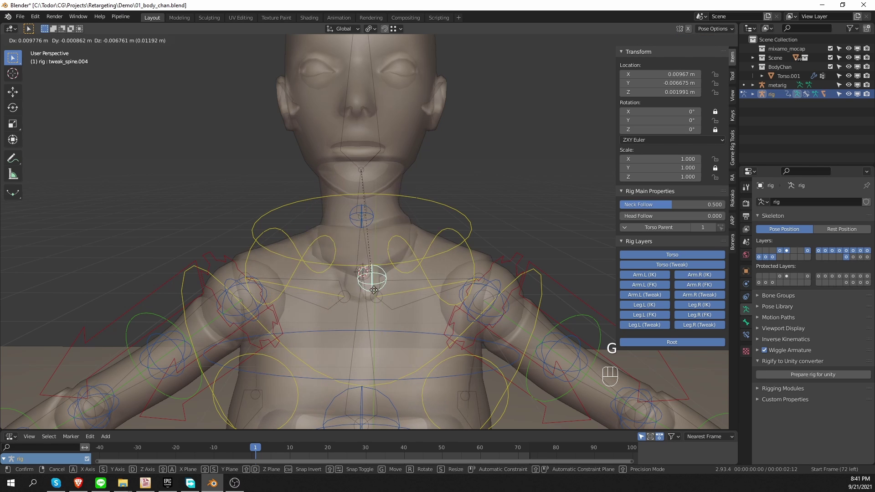
pyautogui.rightClick(415, 223)
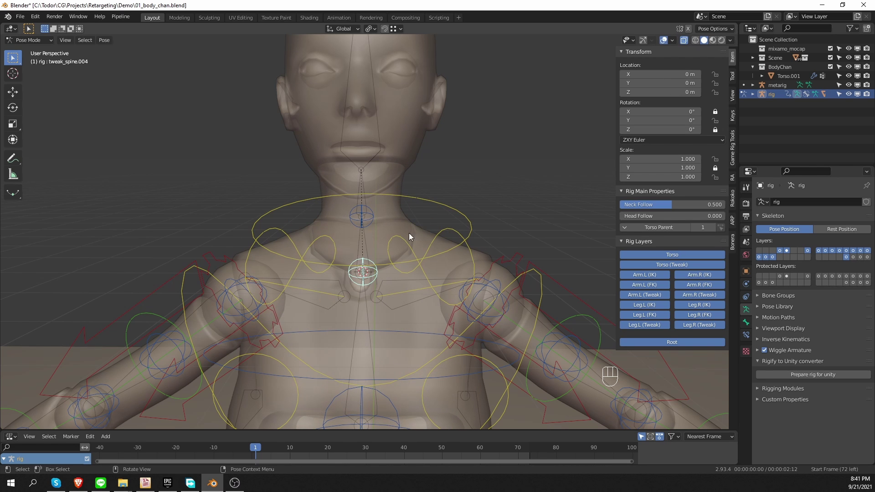
pyautogui.click(456, 218)
pyautogui.press('r')
pyautogui.press('r')
pyautogui.rightClick(451, 210)
pyautogui.scroll(-3, 439, 192)
pyautogui.press('r')
pyautogui.rightClick(490, 275)
pyautogui.click(472, 269)
# Step: Try rotating the whole rig and the head control, cancel, then undo and redo the pose tests
pyautogui.press('r')
pyautogui.rightClick(532, 275)
pyautogui.press('Tab')
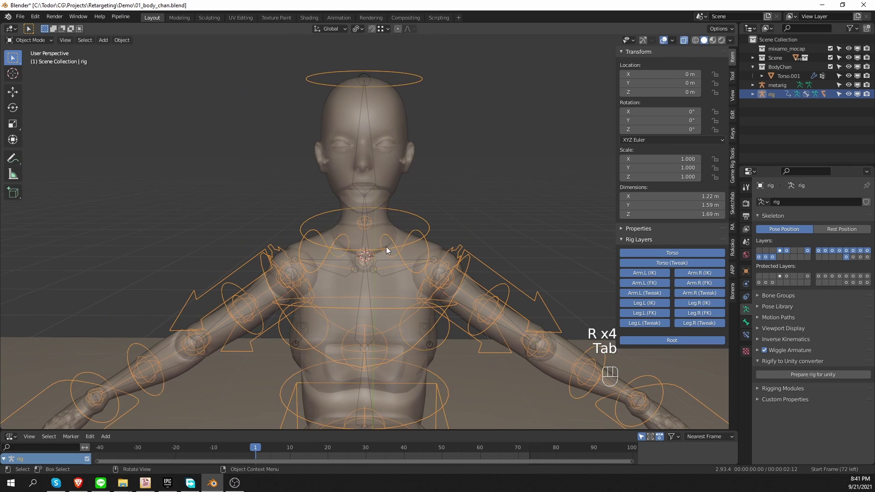
pyautogui.press('z')
pyautogui.press('r')
pyautogui.rightClick(410, 182)
pyautogui.press('Tab')
pyautogui.press('r')
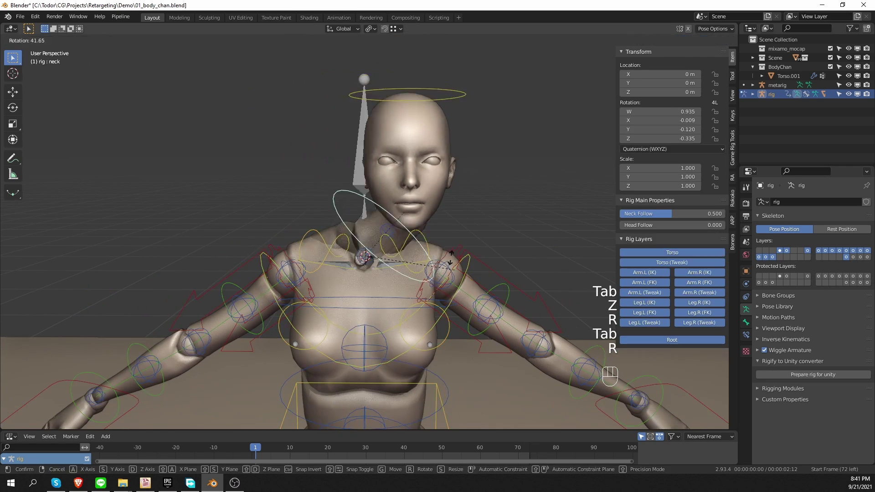
pyautogui.rightClick(390, 94)
pyautogui.click(408, 84)
pyautogui.press('r')
pyautogui.rightClick(442, 124)
pyautogui.hotkey('ctrl', 'z')
pyautogui.hotkey('ctrl', 'z')
pyautogui.hotkey('ctrl', 'z')
pyautogui.hotkey('ctrl', 'shift', 'z')
pyautogui.hotkey('ctrl', 'shift', 'z')
pyautogui.hotkey('ctrl', 'shift', 'z')
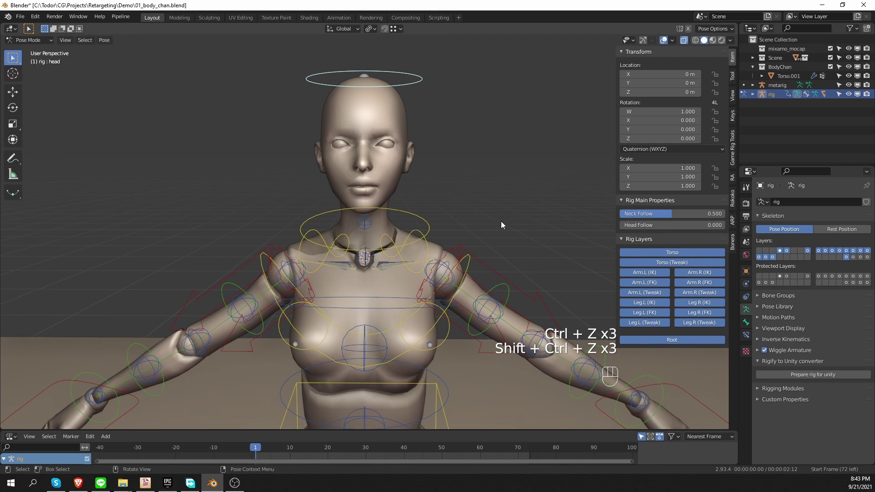
# Step: Put the metarig in Pose Mode, test-grab spine.004, and show its super_head Rigify type settings
pyautogui.press('Tab')
pyautogui.press('Tab')
pyautogui.click(777, 86)
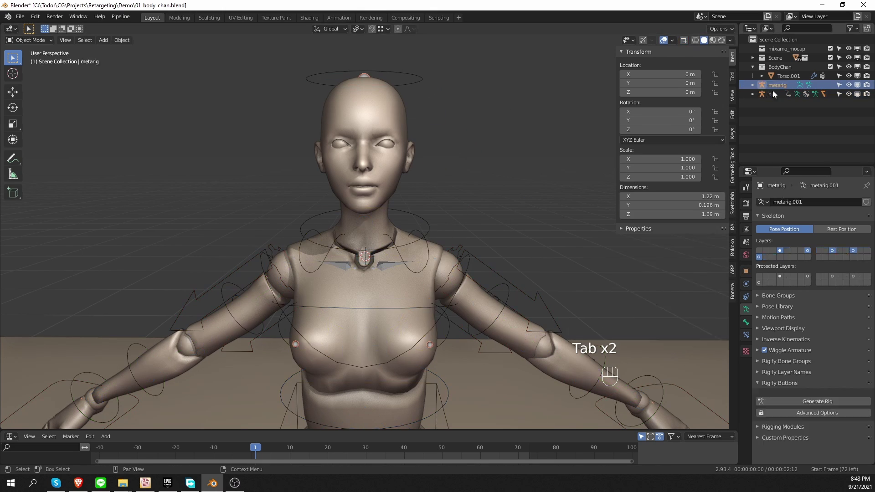
pyautogui.press('Tab')
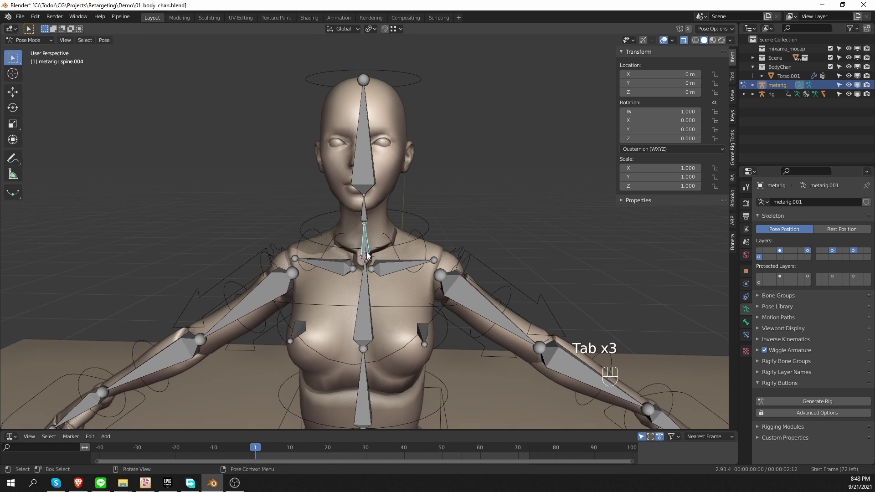
pyautogui.press('g')
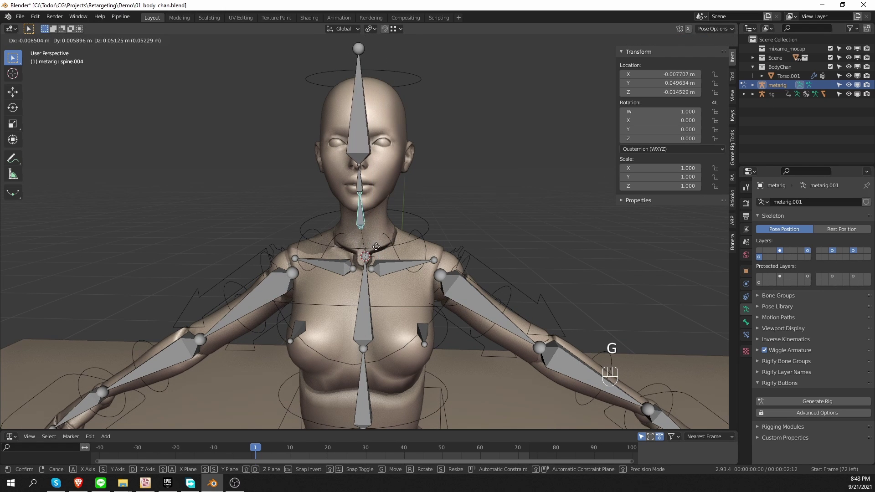
pyautogui.rightClick(374, 247)
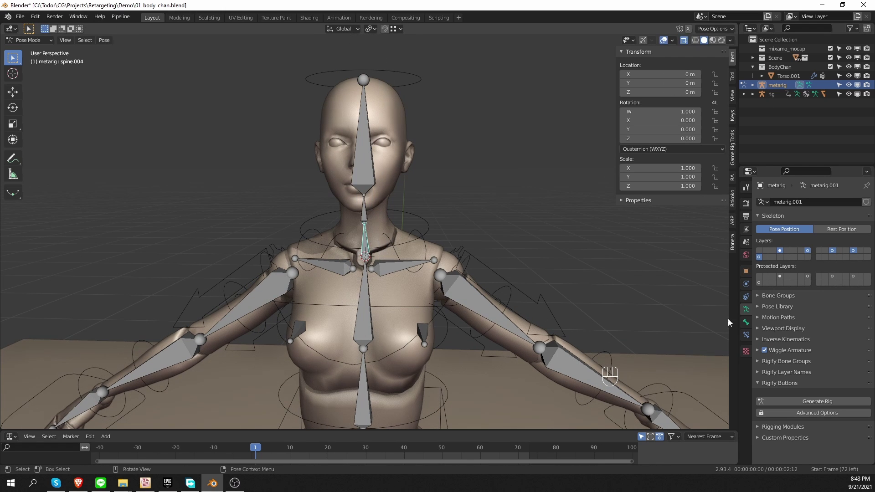
pyautogui.click(746, 322)
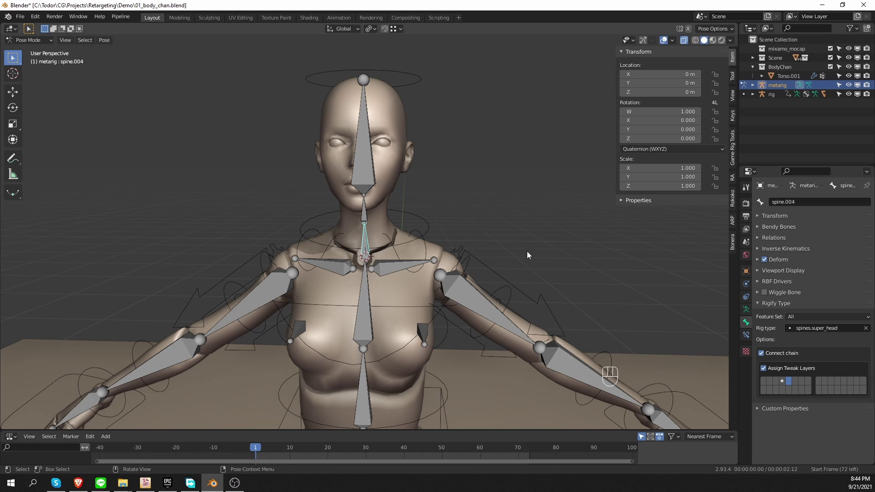
# Step: Select and delete all four objects: metarig, generated rig and body mesh
pyautogui.scroll(-5, 519, 264)
pyautogui.press('Tab')
pyautogui.scroll(-4, 390, 284)
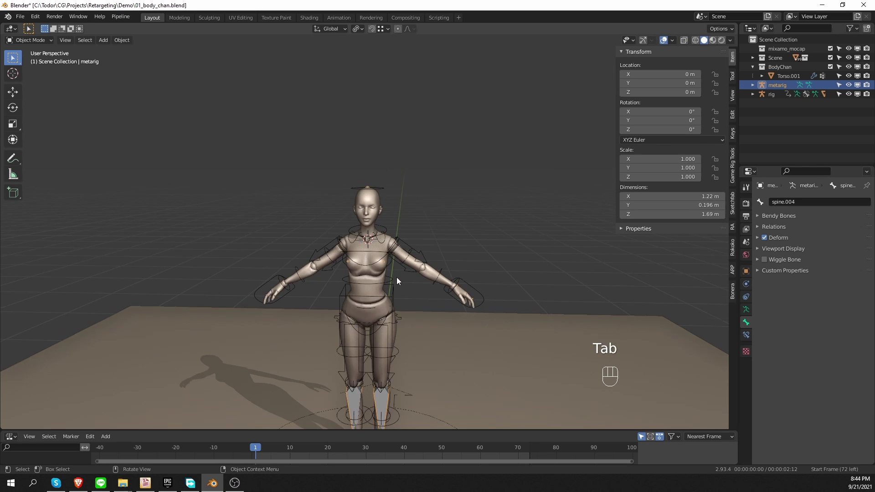
pyautogui.scroll(-3, 406, 273)
pyautogui.press('a')
pyautogui.press('x')
pyautogui.click(415, 266)
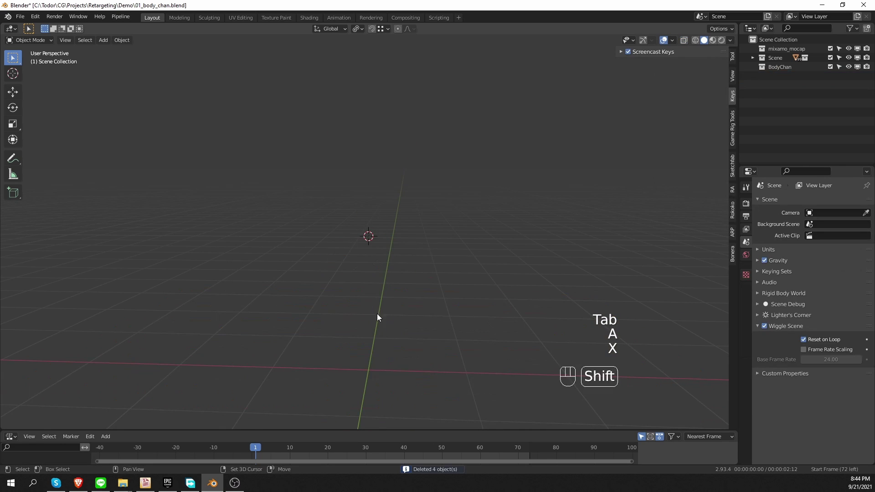
# Step: Reset the 3D cursor to the world origin and browse Add > Armature > Animals
pyautogui.hotkey('shift', 'c')
pyautogui.hotkey('shift', 'a')
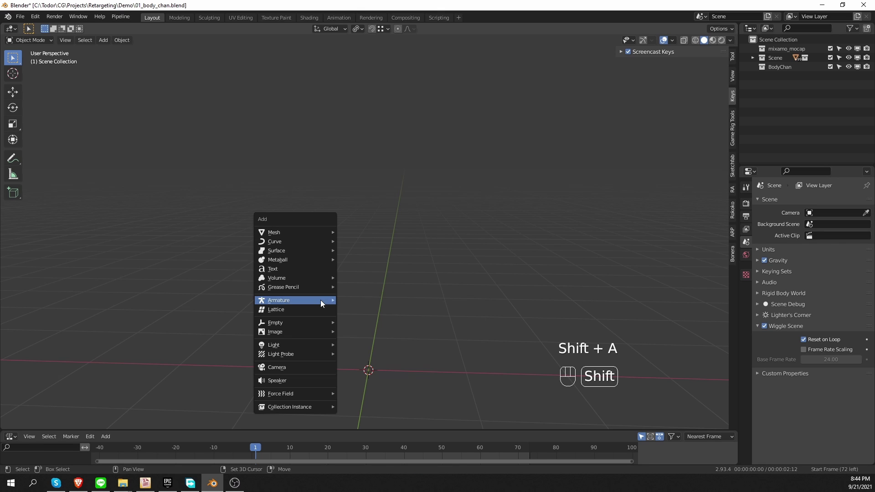
pyautogui.moveTo(313, 302)
pyautogui.moveTo(377, 318)
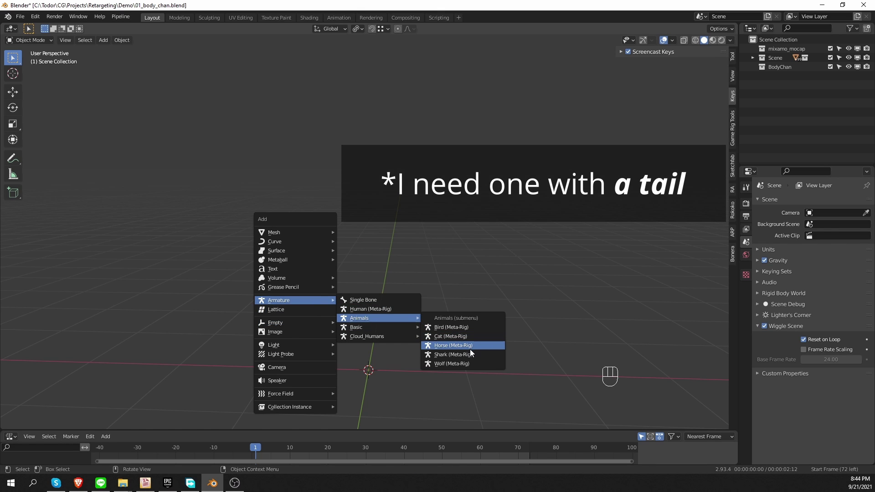
# Step: Add the Wolf metarig, bring its tail into view, and select tail bone spine.003 in Pose Mode
pyautogui.click(468, 364)
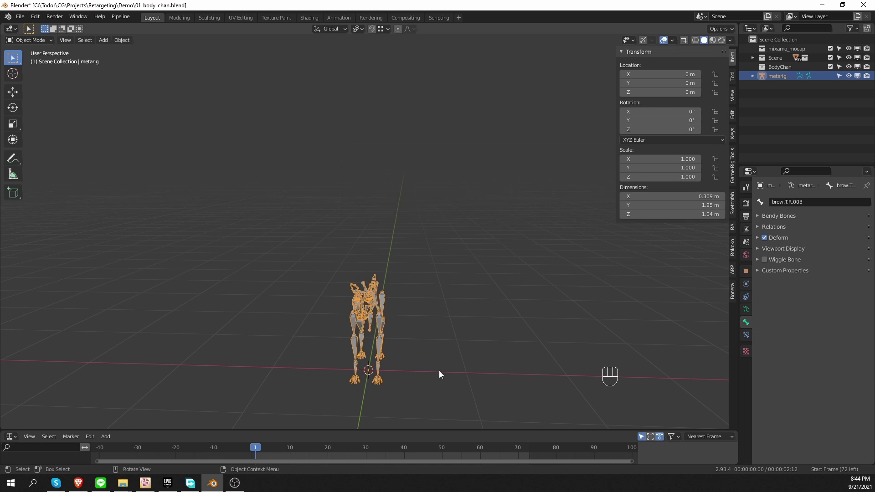
pyautogui.moveTo(436, 365); pyautogui.dragTo(354, 360, button='middle')
pyautogui.scroll(4, 353, 301)
pyautogui.moveTo(352, 302); pyautogui.dragTo(323, 220, button='middle')
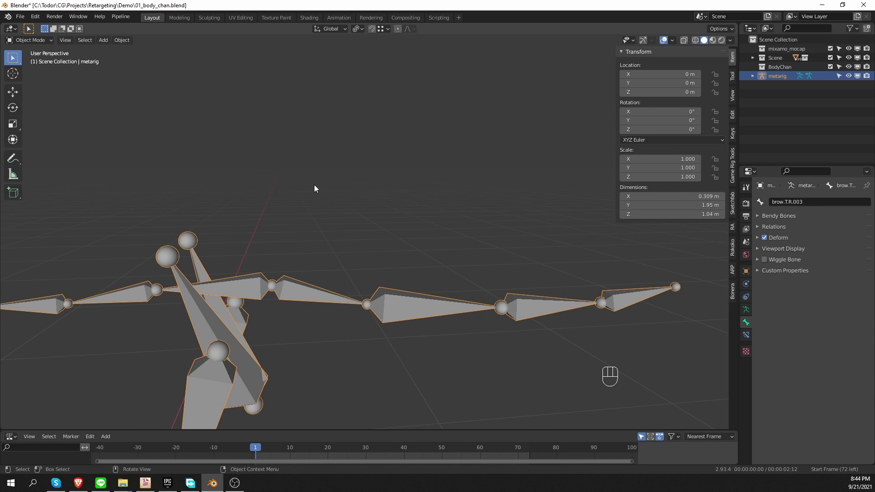
pyautogui.press('Tab')
pyautogui.click(309, 236)
pyautogui.click(305, 295)
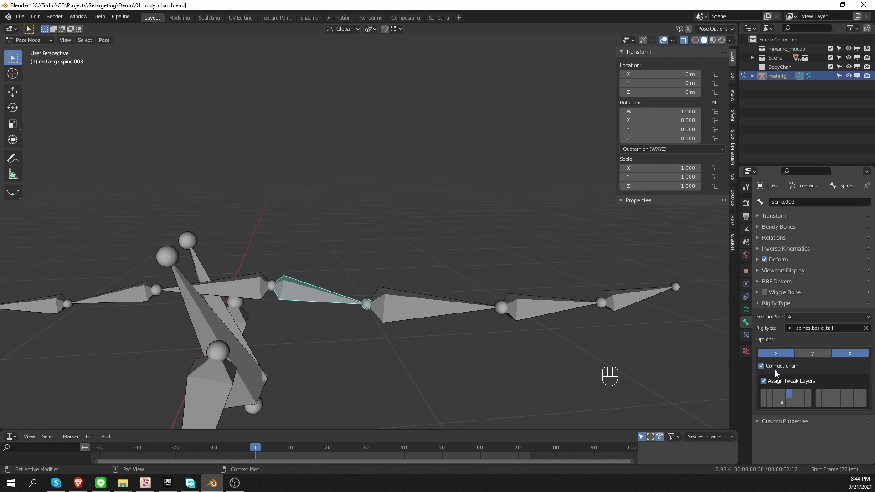
# Step: Move spine.004's head joint off the tail, trigger the disjoint-bone error on Generate Rig, then undo
pyautogui.press('Tab')
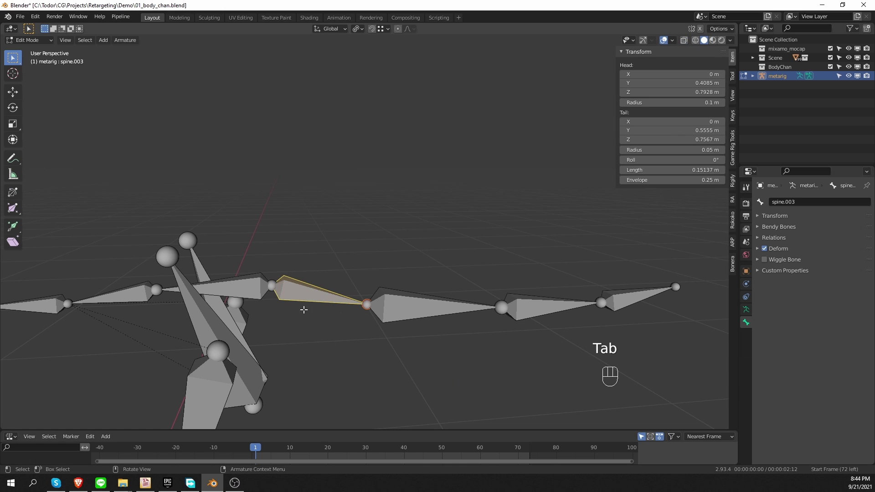
pyautogui.click(272, 286)
pyautogui.press('g')
pyautogui.click(261, 296)
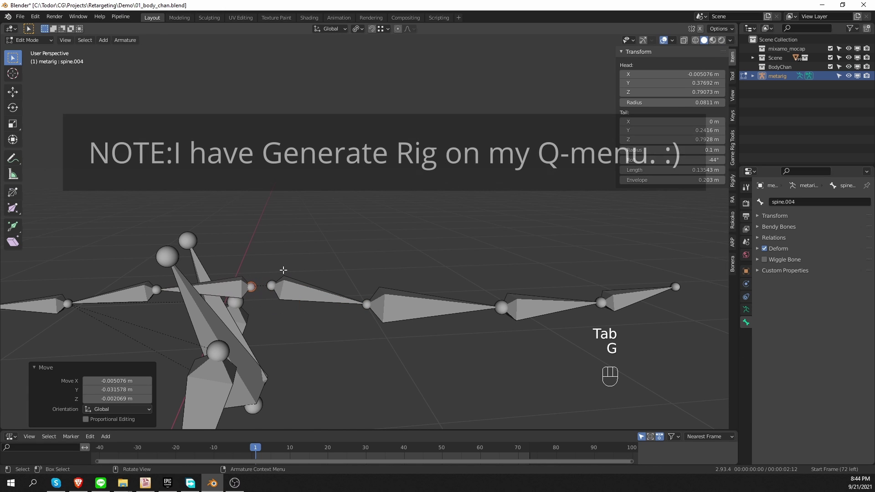
pyautogui.press('Tab')
pyautogui.press('q')
pyautogui.click(255, 335)
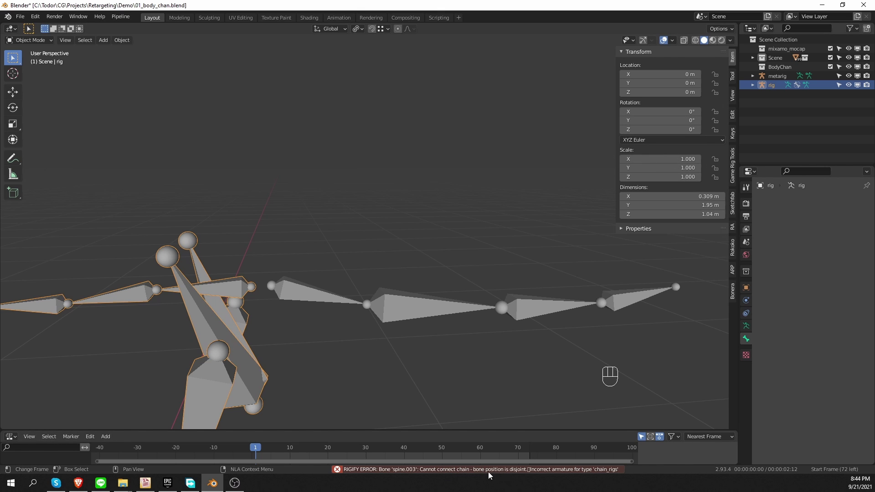
pyautogui.hotkey('ctrl', 'z')
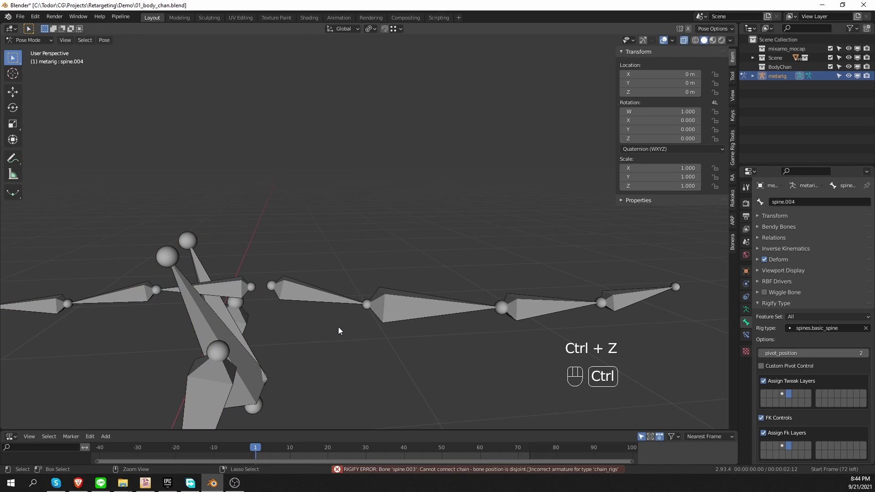
pyautogui.hotkey('ctrl', 'z')
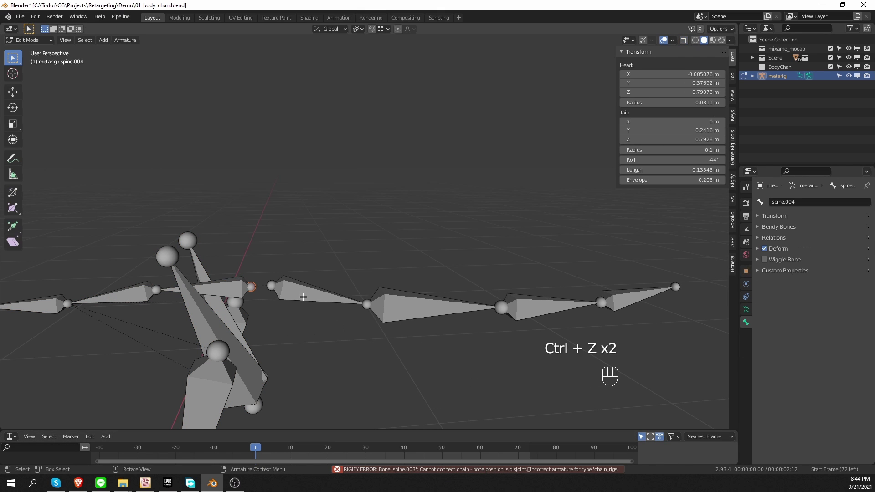
# Step: Select tail bone spine.003, turn off Connect chain, and generate the wolf rig from Object Mode
pyautogui.press('Tab')
pyautogui.click(300, 305)
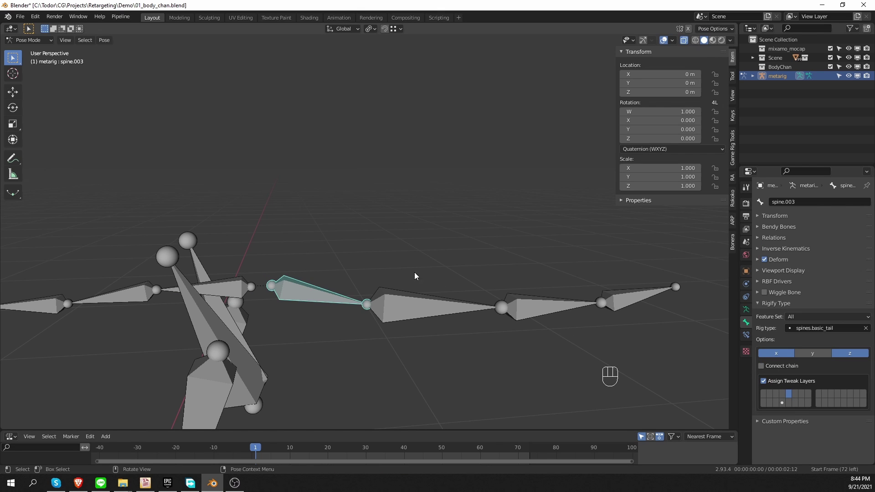
pyautogui.press('q')
pyautogui.press('Tab')
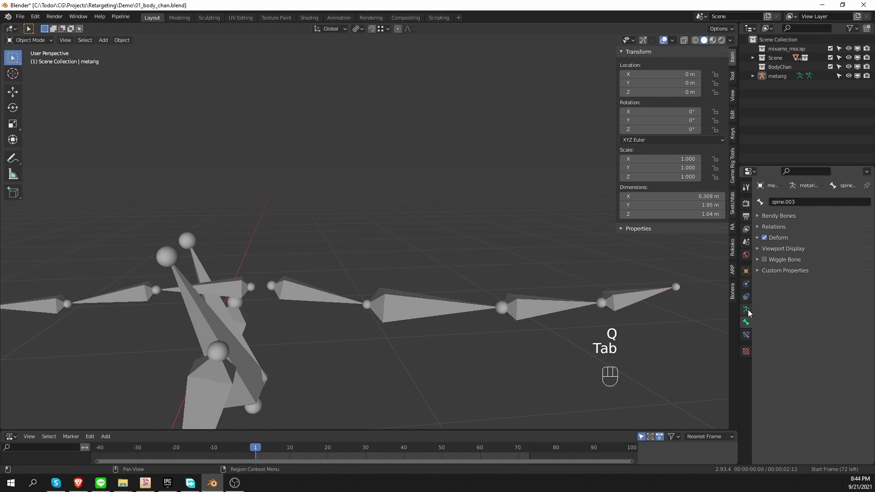
pyautogui.click(747, 310)
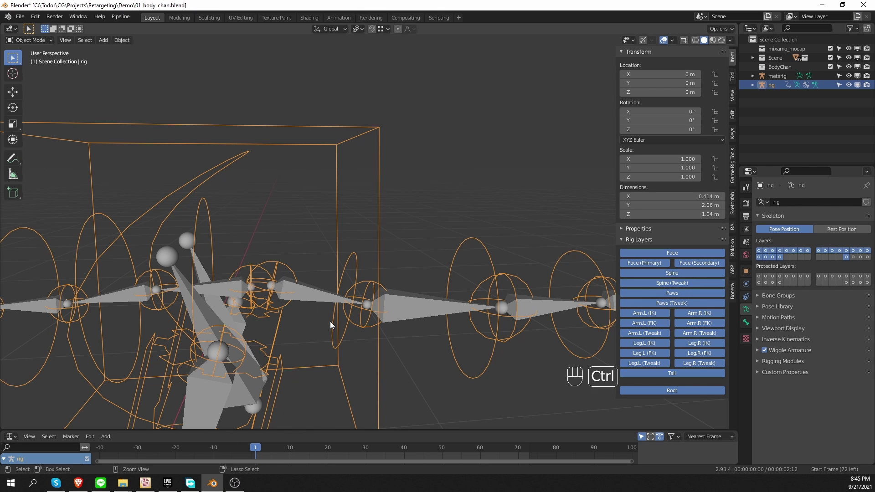
# Step: Undo the wolf rig, snap spine.003's head onto the neighbouring spine joint, and recheck its Rigify settings
pyautogui.hotkey('ctrl', 'z')
pyautogui.hotkey('ctrl', 'z')
pyautogui.hotkey('ctrl', 'z')
pyautogui.hotkey('ctrl', 'z')
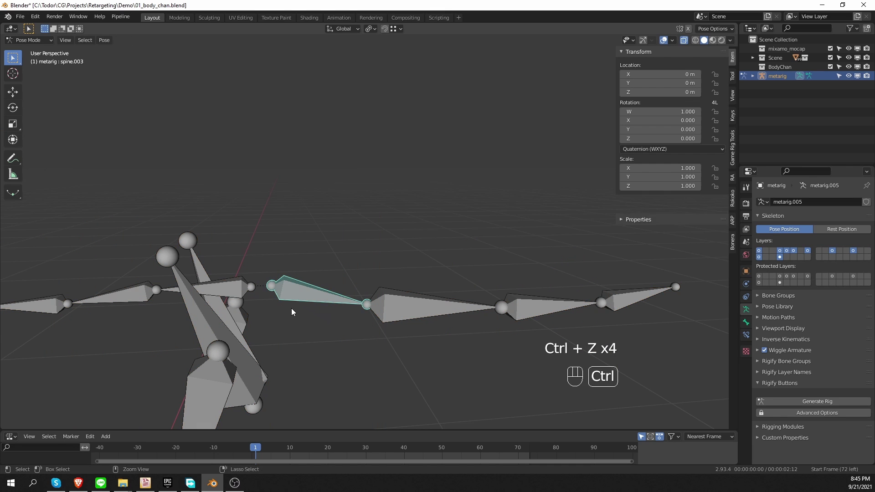
pyautogui.press('Tab')
pyautogui.click(270, 287)
pyautogui.press('g')
pyautogui.keyDown('ctrl'); pyautogui.click(236, 290); pyautogui.keyUp('ctrl')
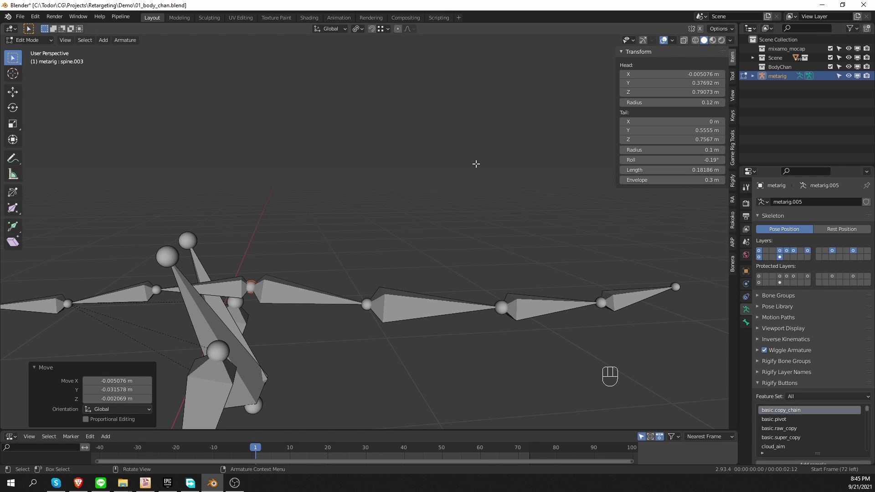
pyautogui.press('Tab')
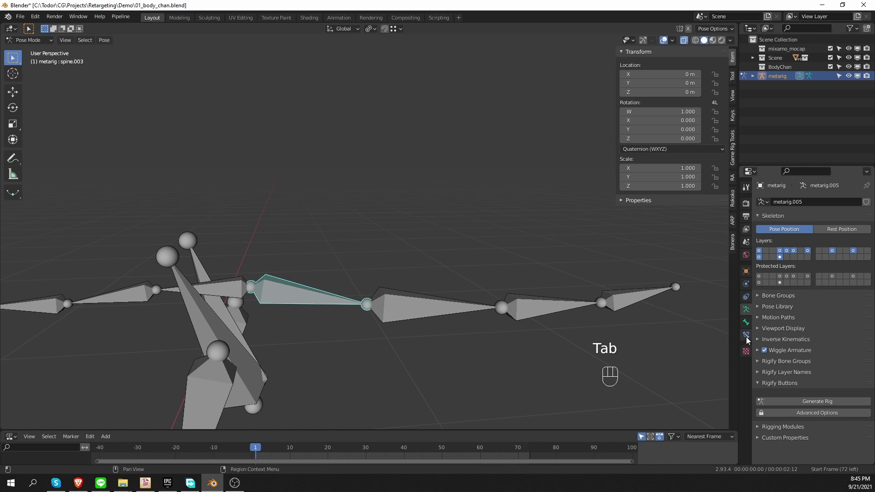
pyautogui.click(745, 322)
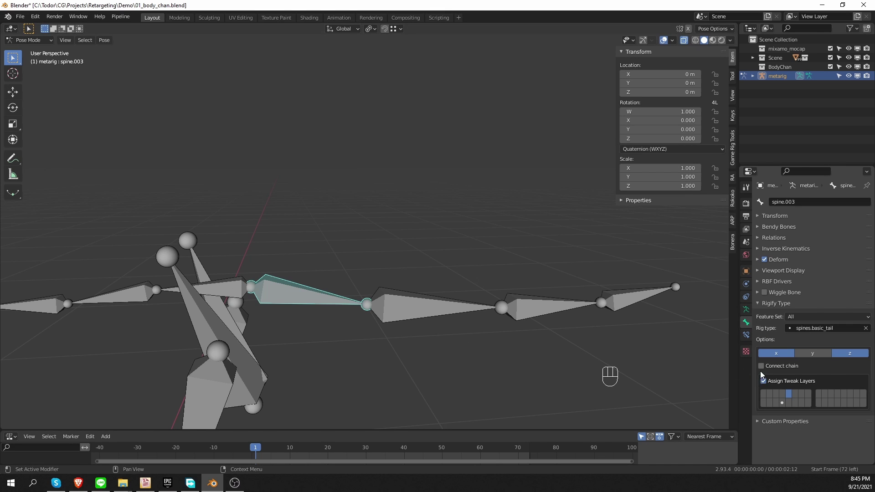
pyautogui.click(746, 310)
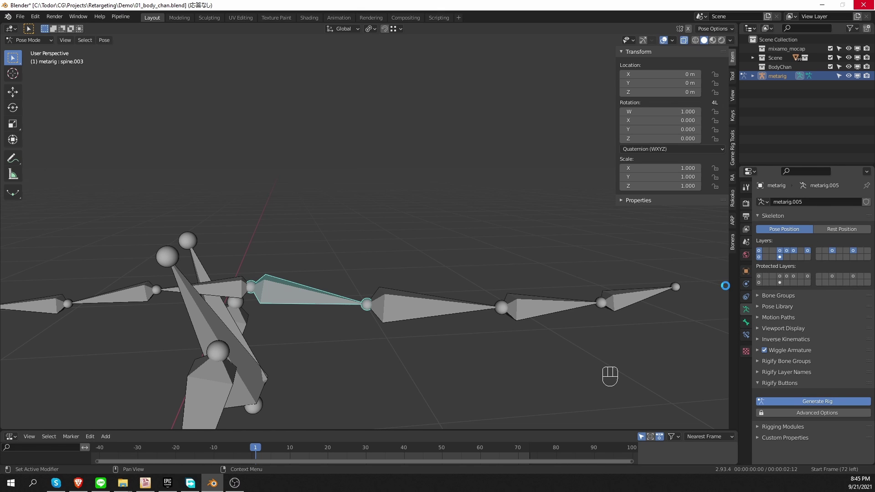